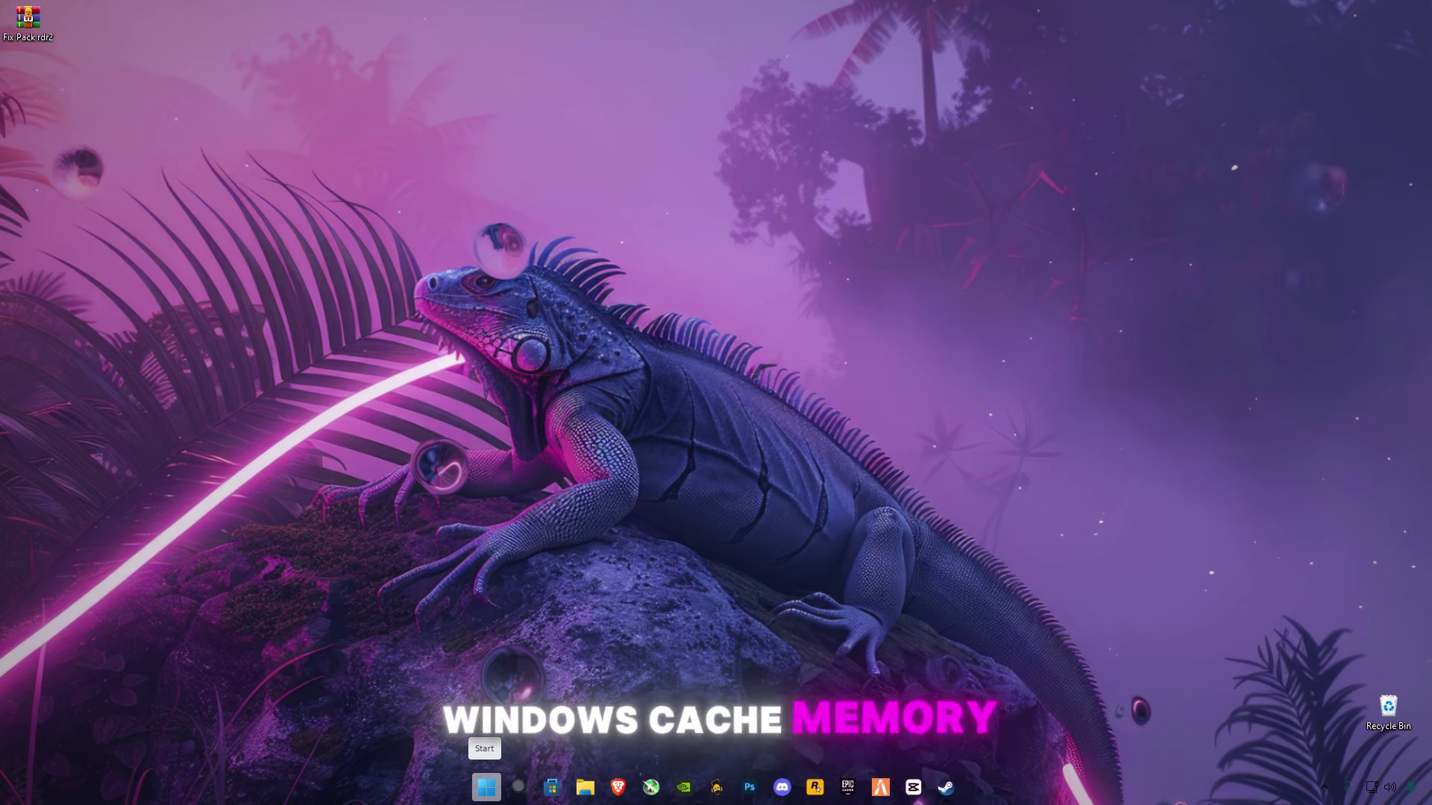
- Delete every file in the Windows Temp folder, opened via Run 'temp'
right_click(496, 796)
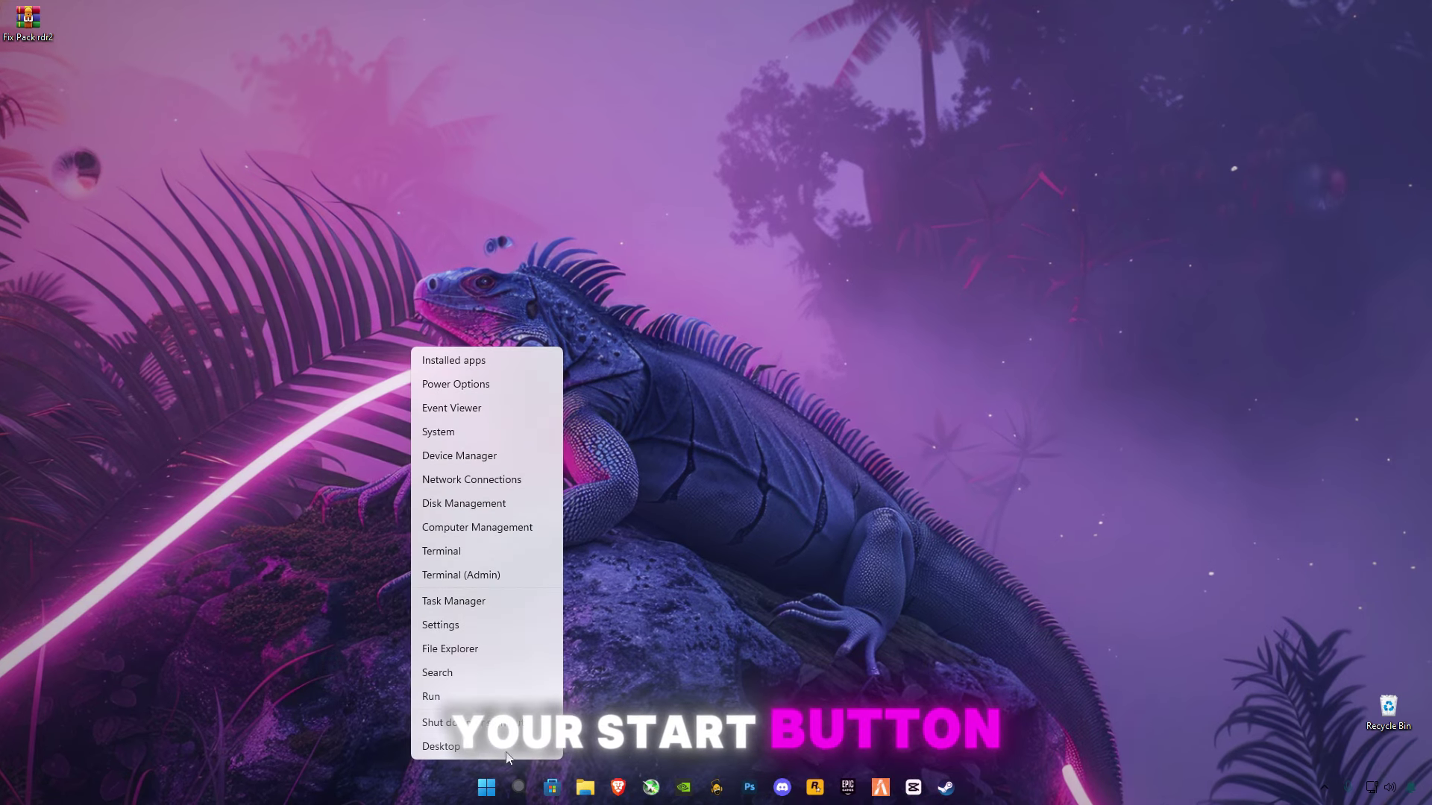
click(475, 687)
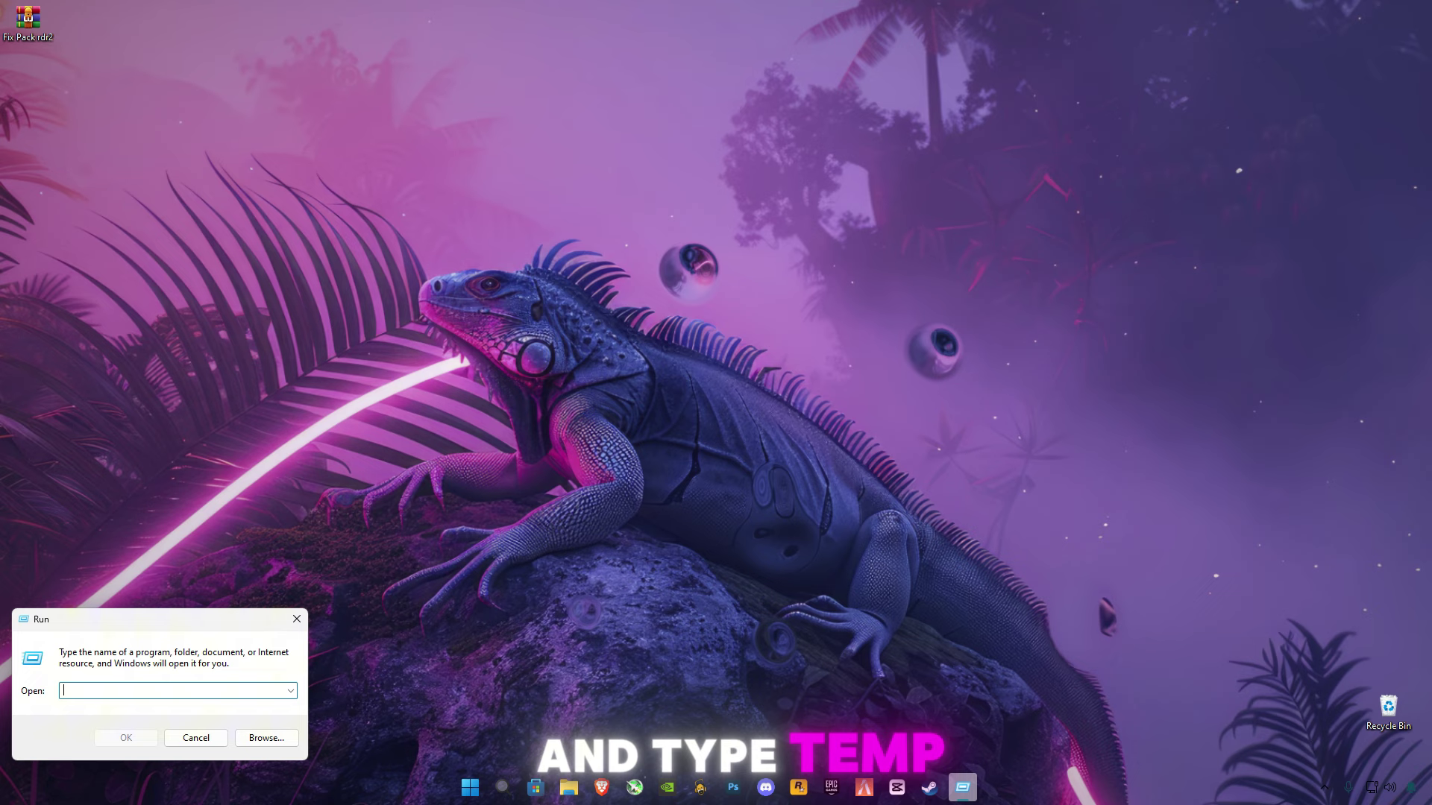
text(temp)
key(Return)
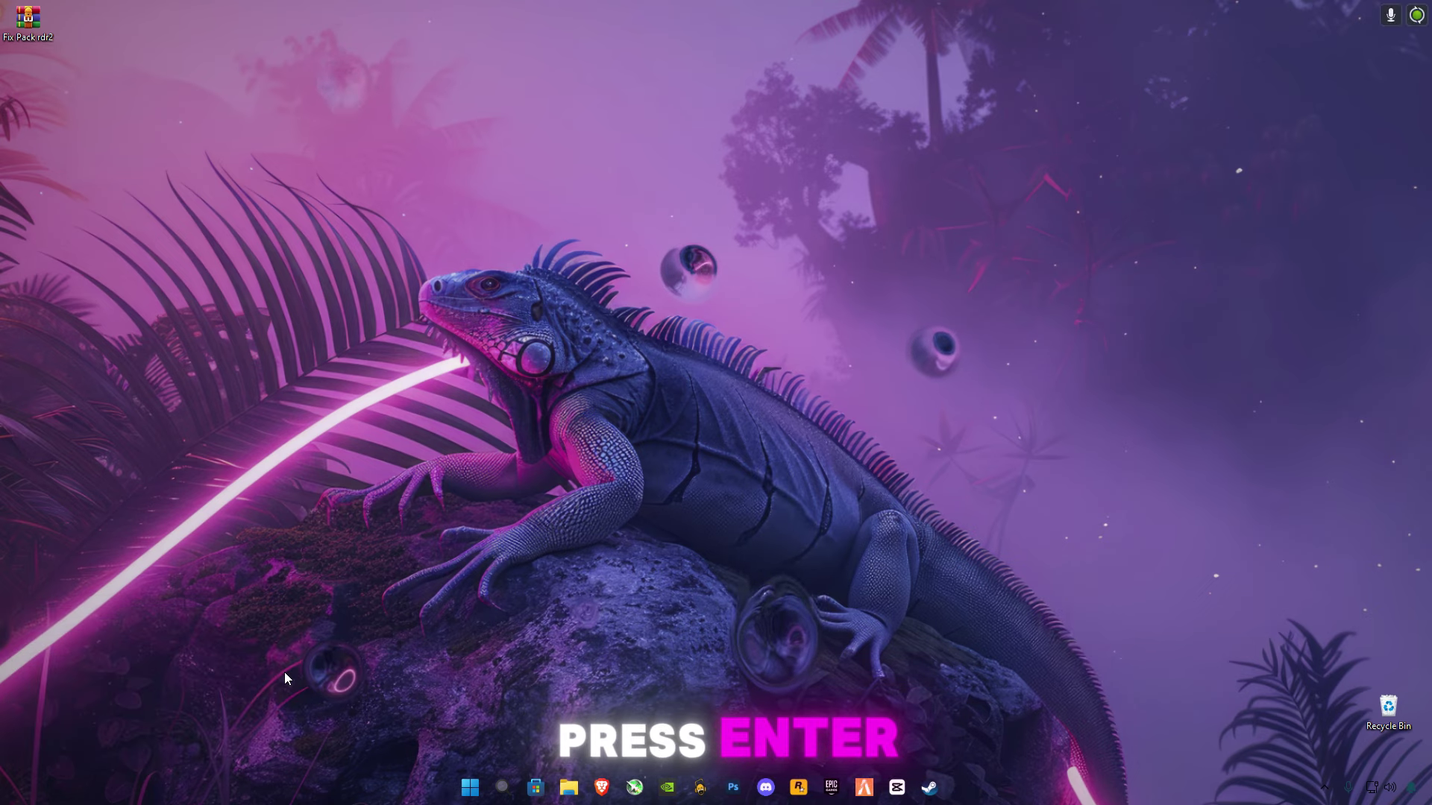
key(ctrl+a)
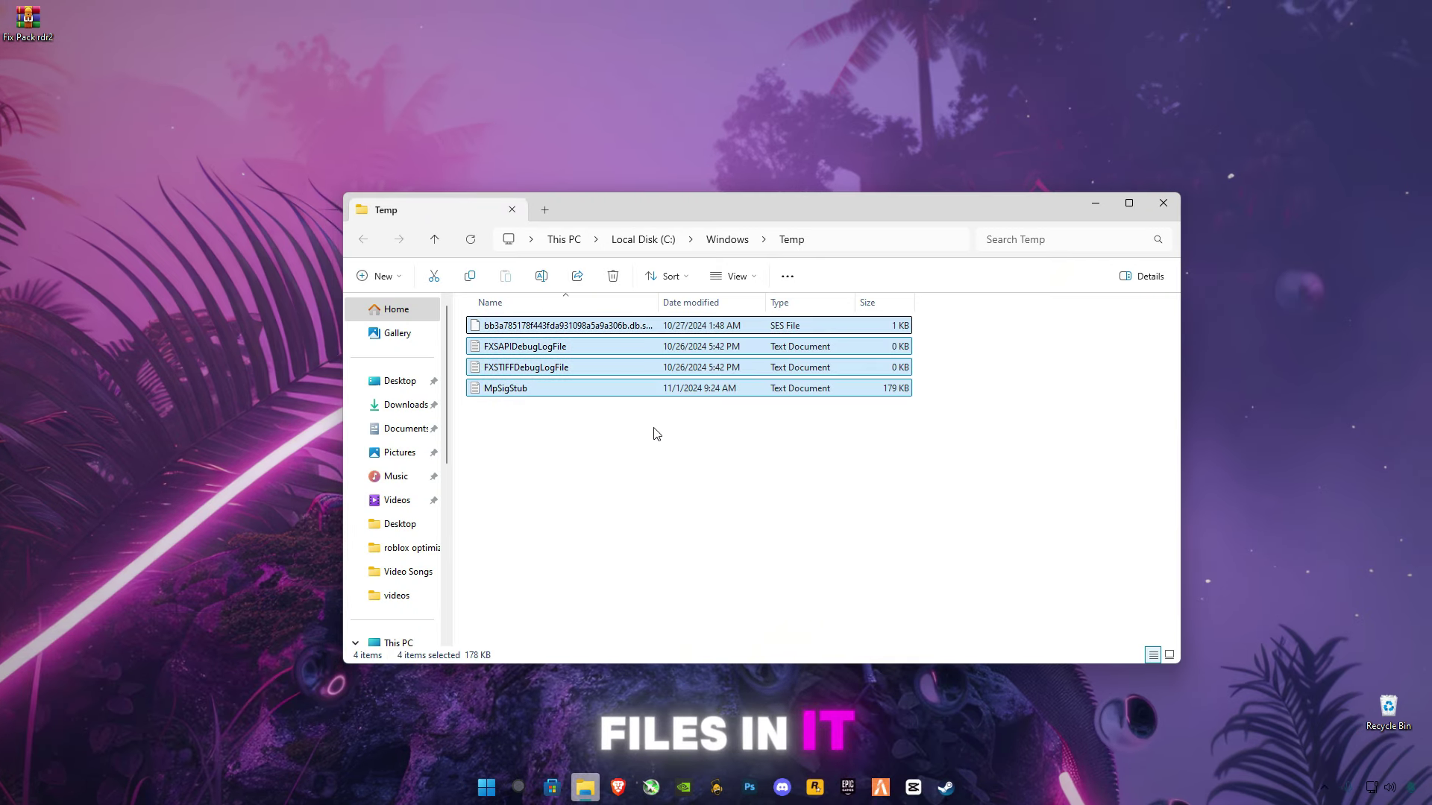
key(Delete)
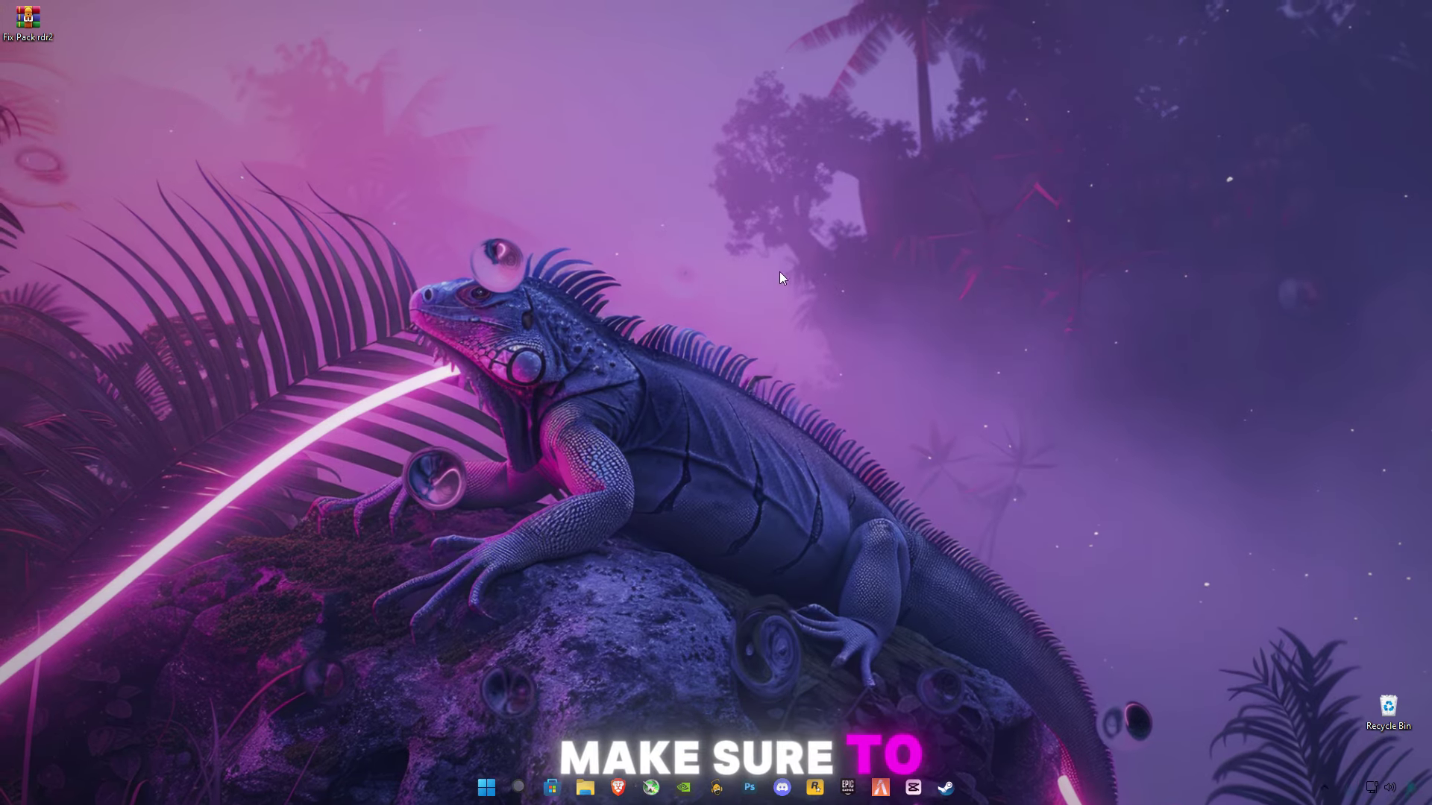
- Delete everything in the '%temp%' folder, skipping all in-use items, then close Explorer
right_click(485, 787)
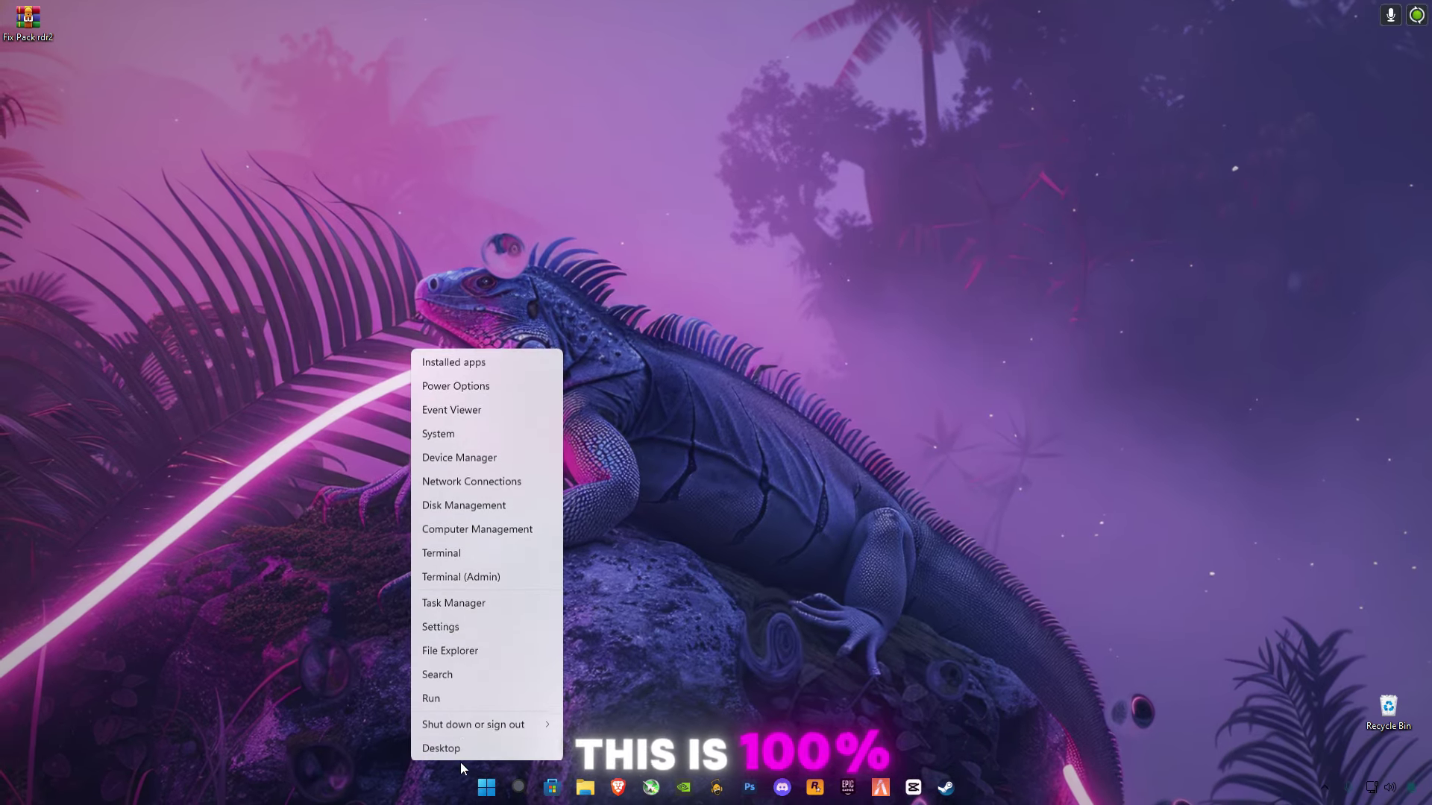
click(448, 697)
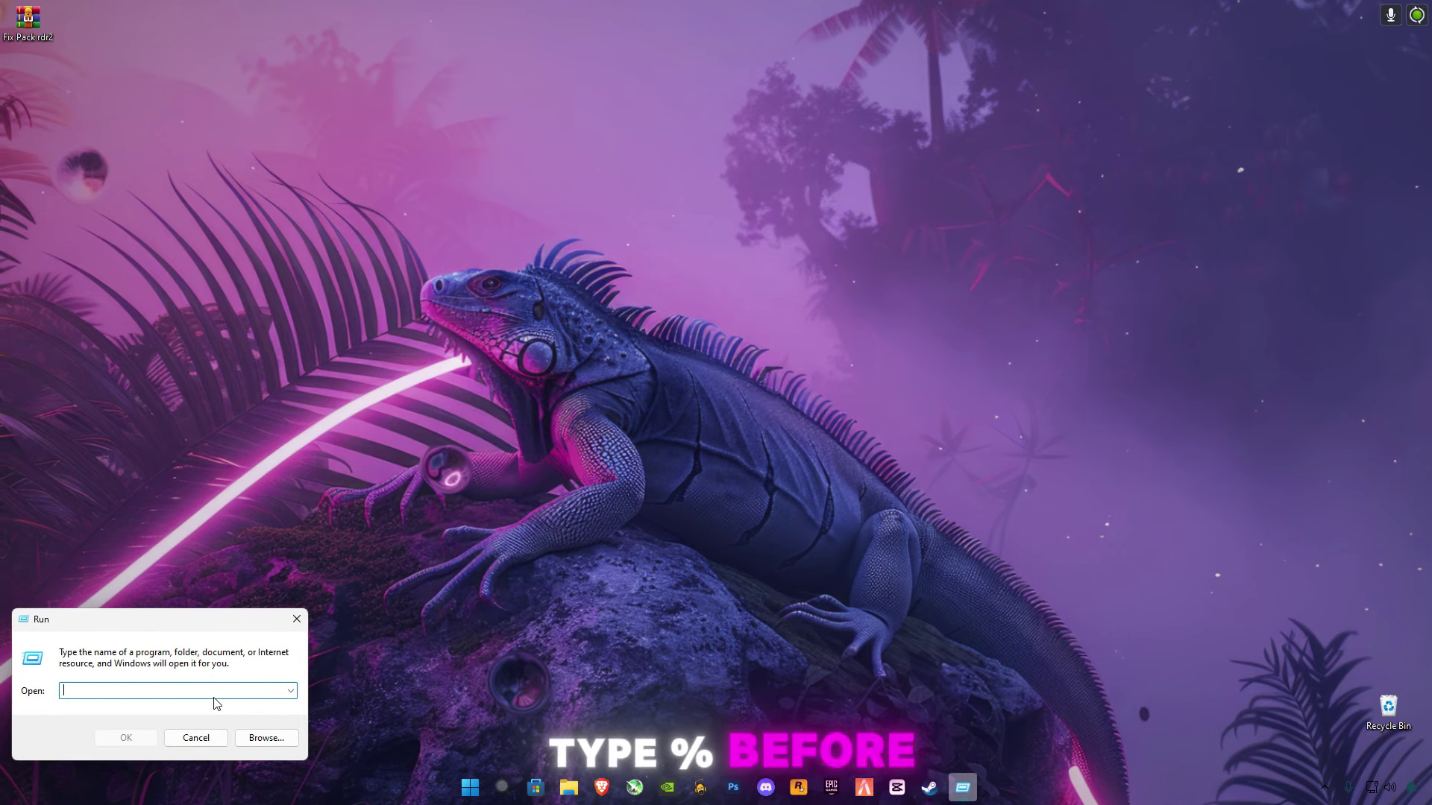
text(%temp%)
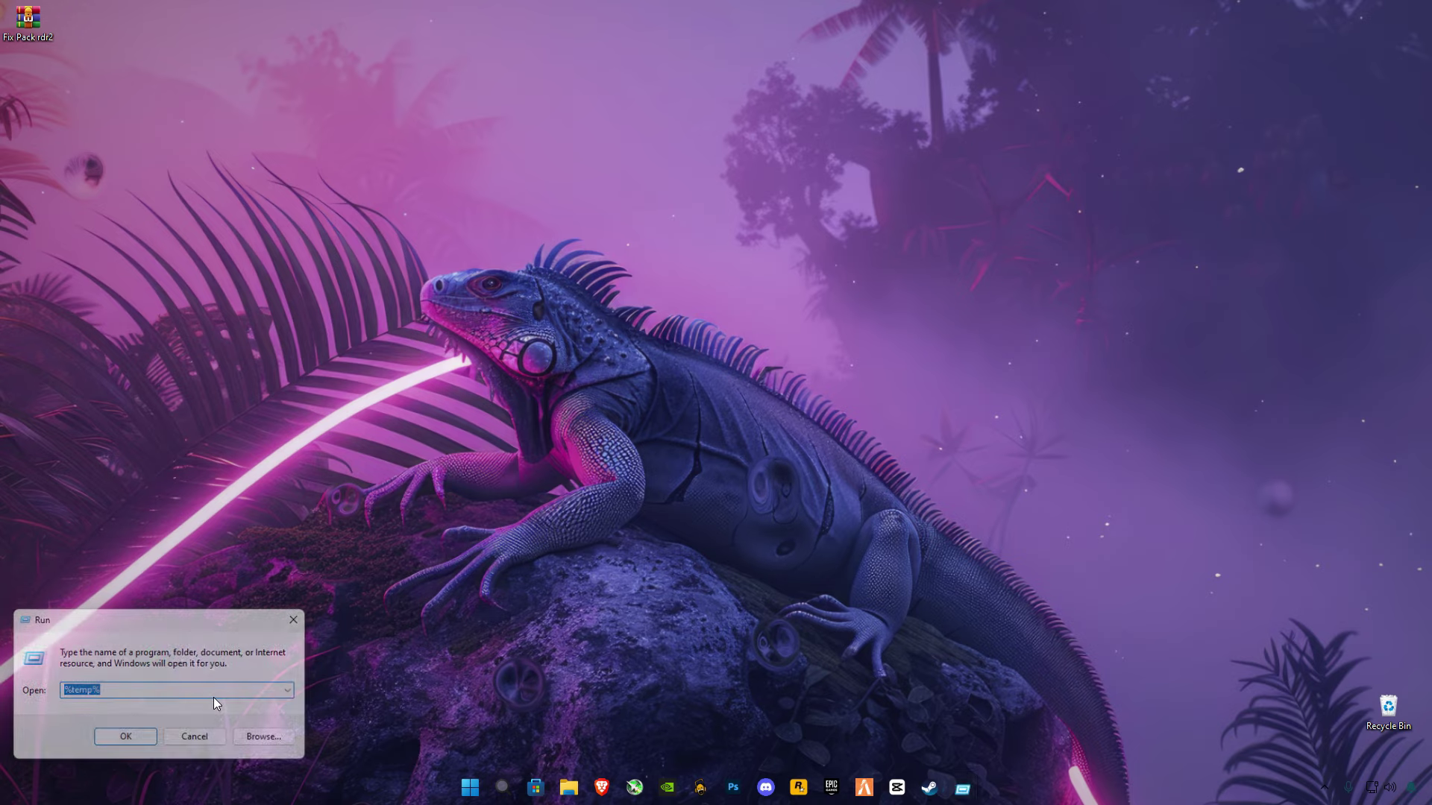
key(Return)
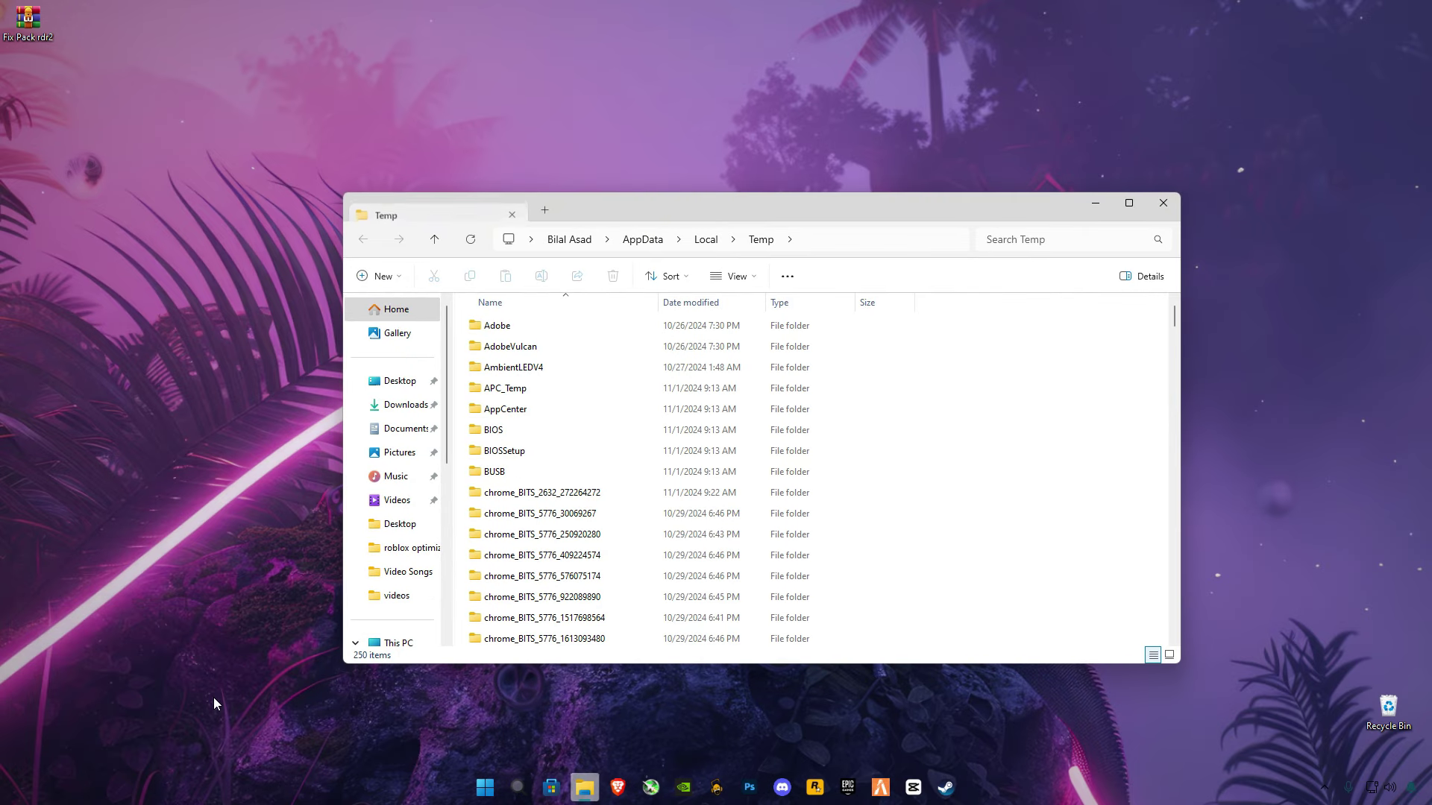
click(565, 410)
key(ctrl+a)
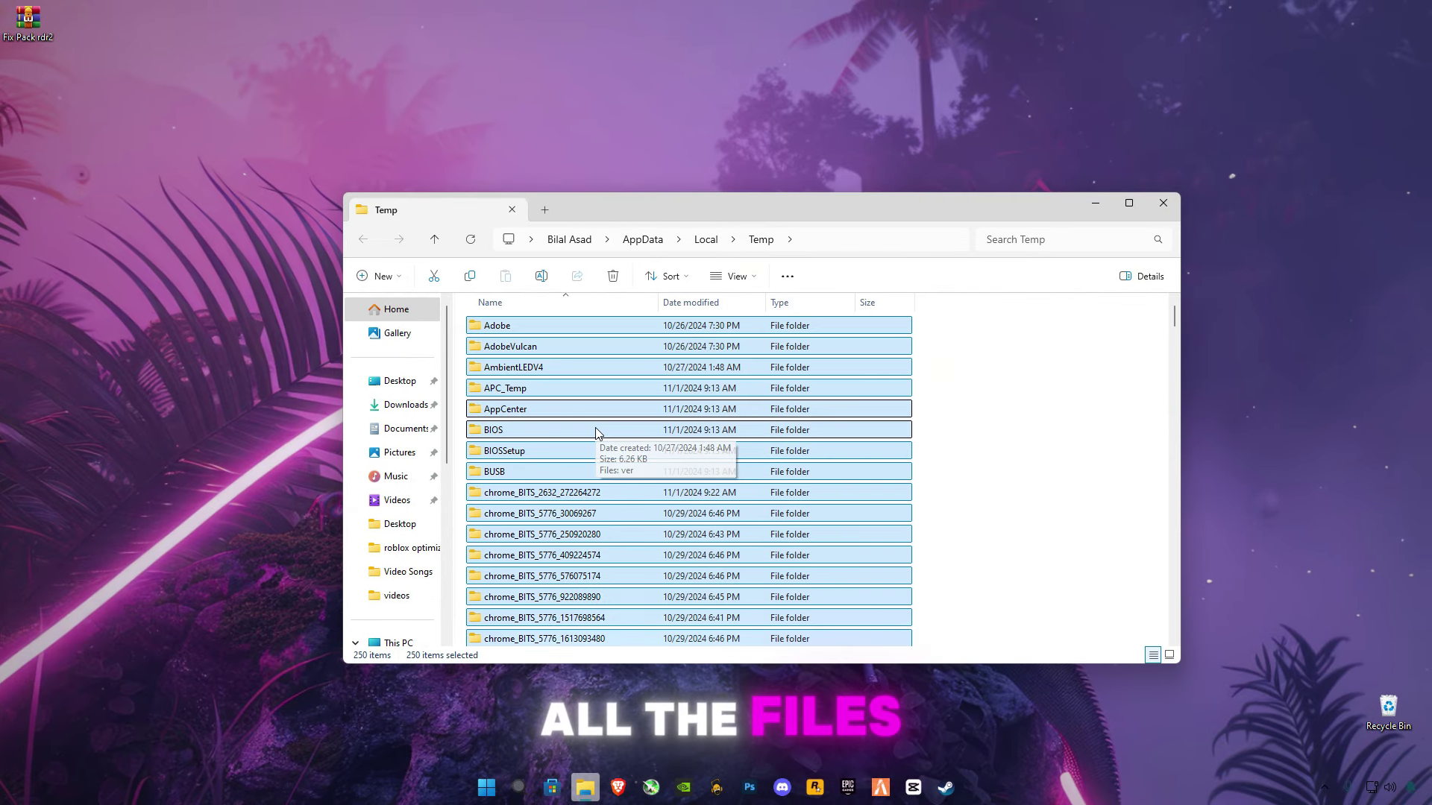
key(Delete)
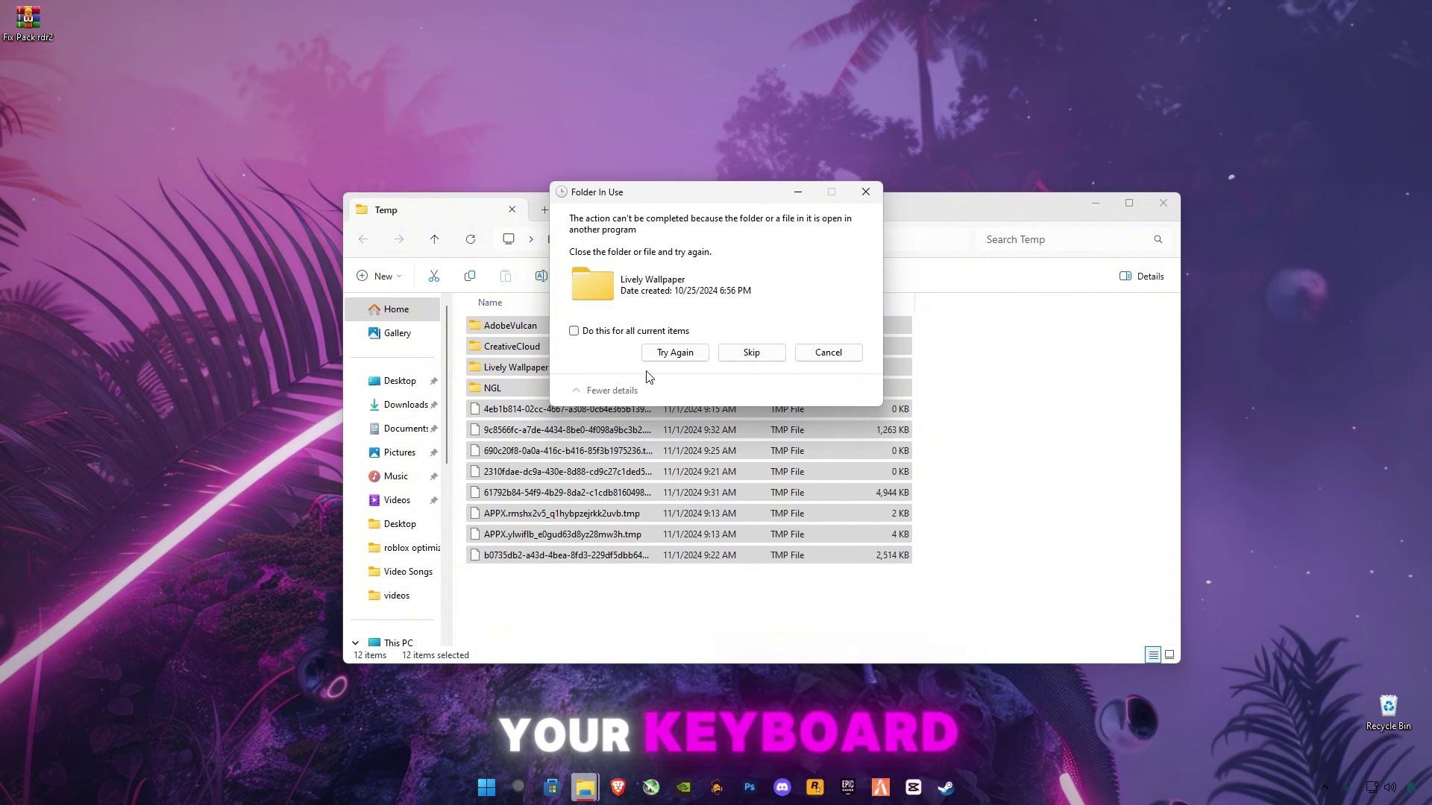
click(573, 330)
click(751, 353)
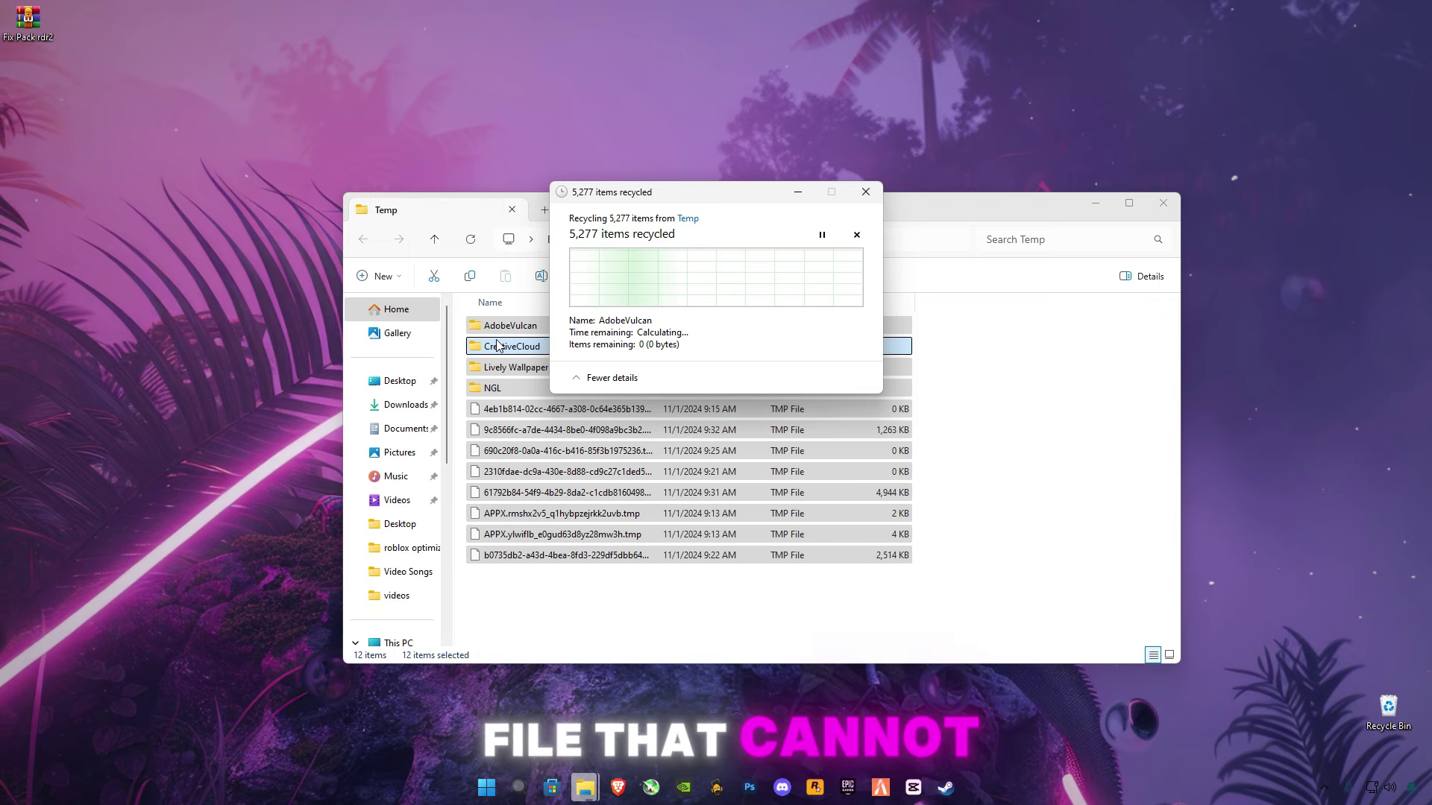
click(1163, 203)
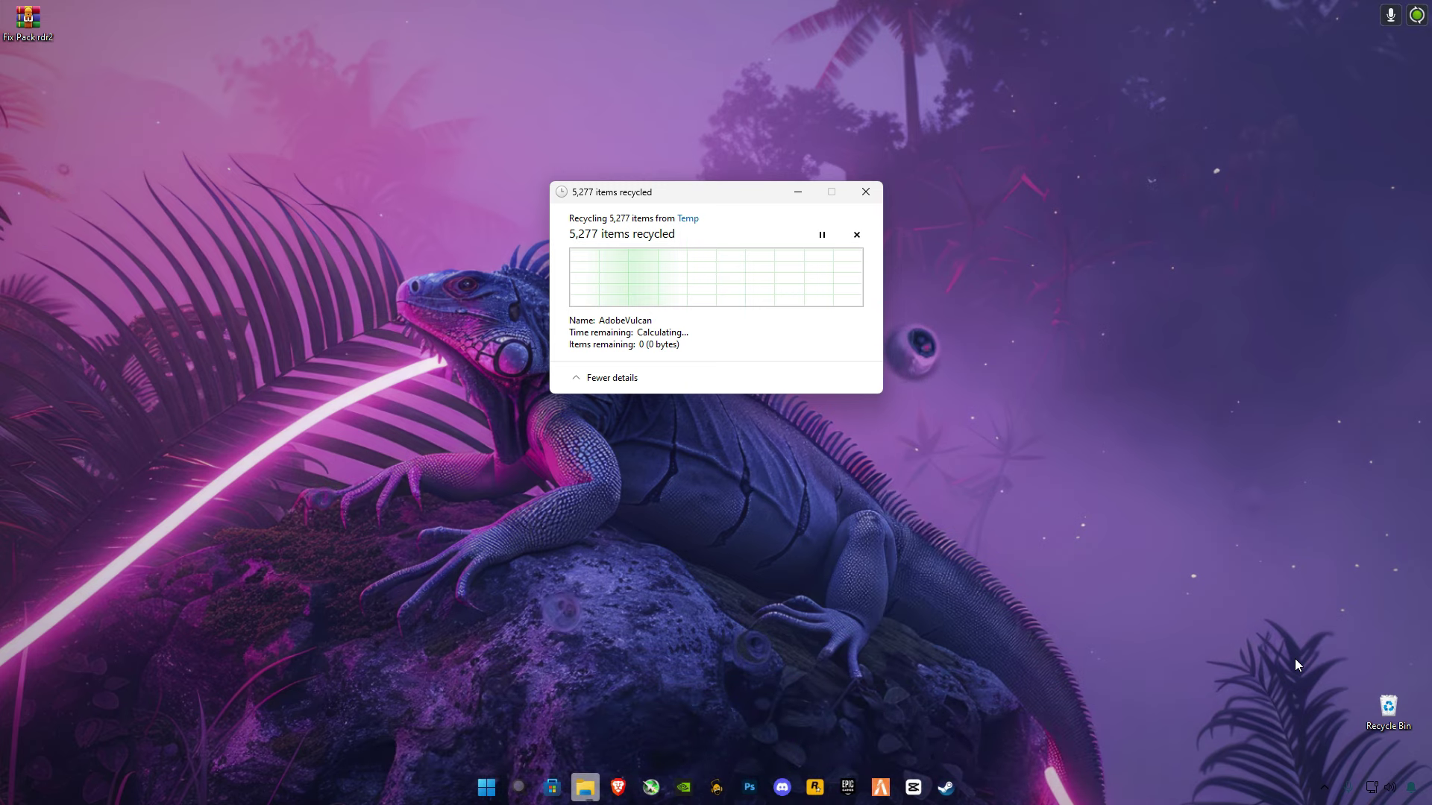
- Empty the Recycle Bin and confirm the permanent deletion
right_click(1387, 708)
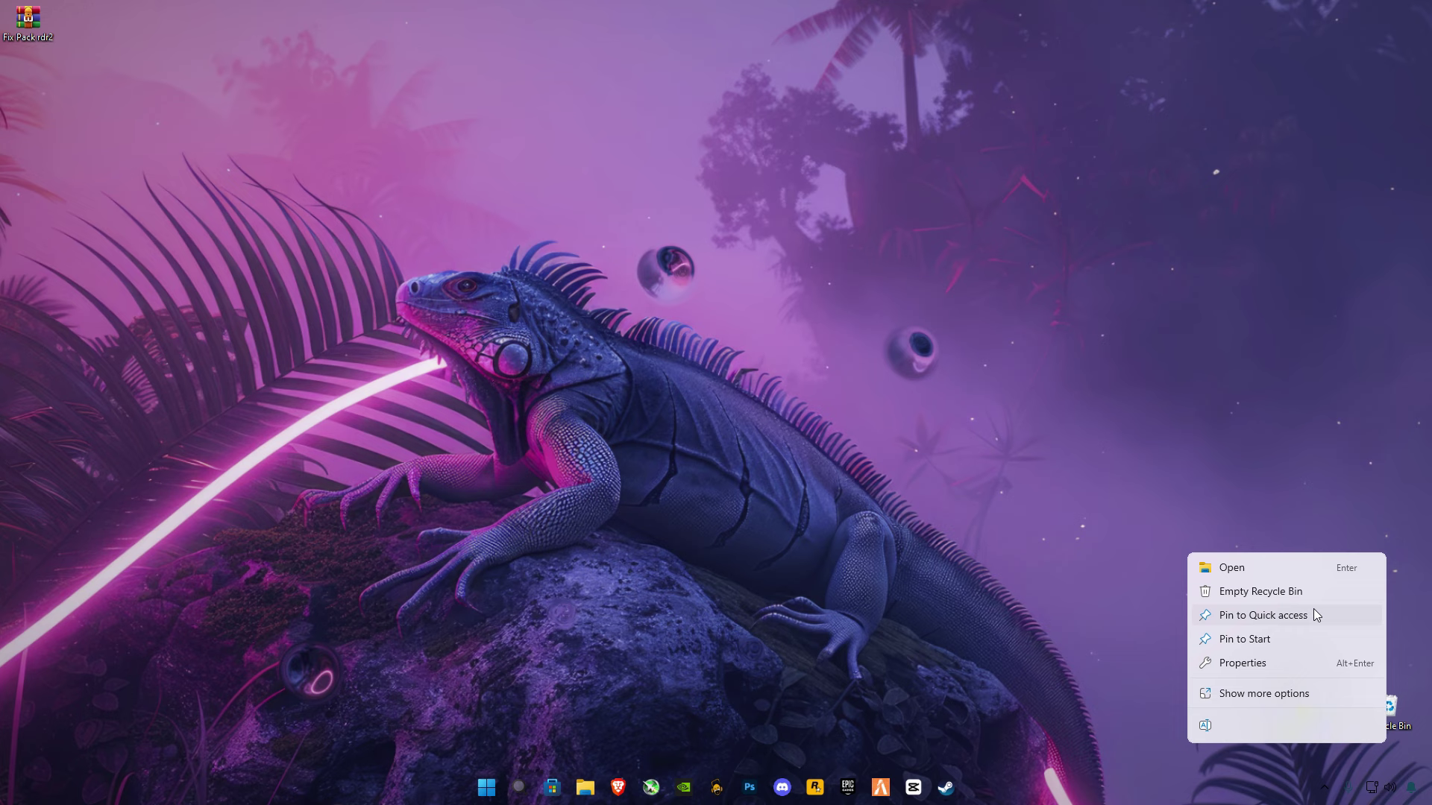
click(1258, 591)
click(763, 405)
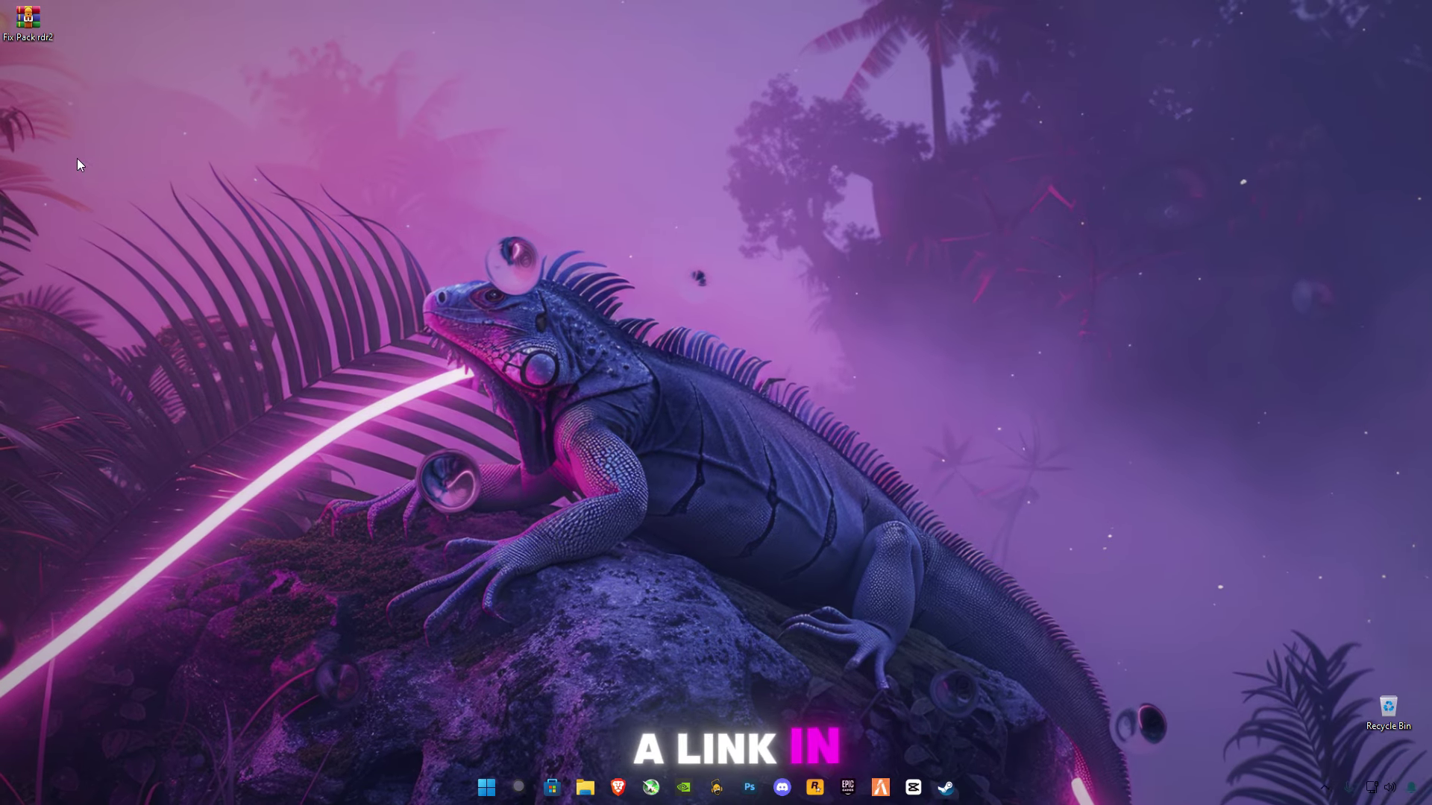
- Extract the Fix Pack rdr2 archive here on the desktop
right_click(31, 35)
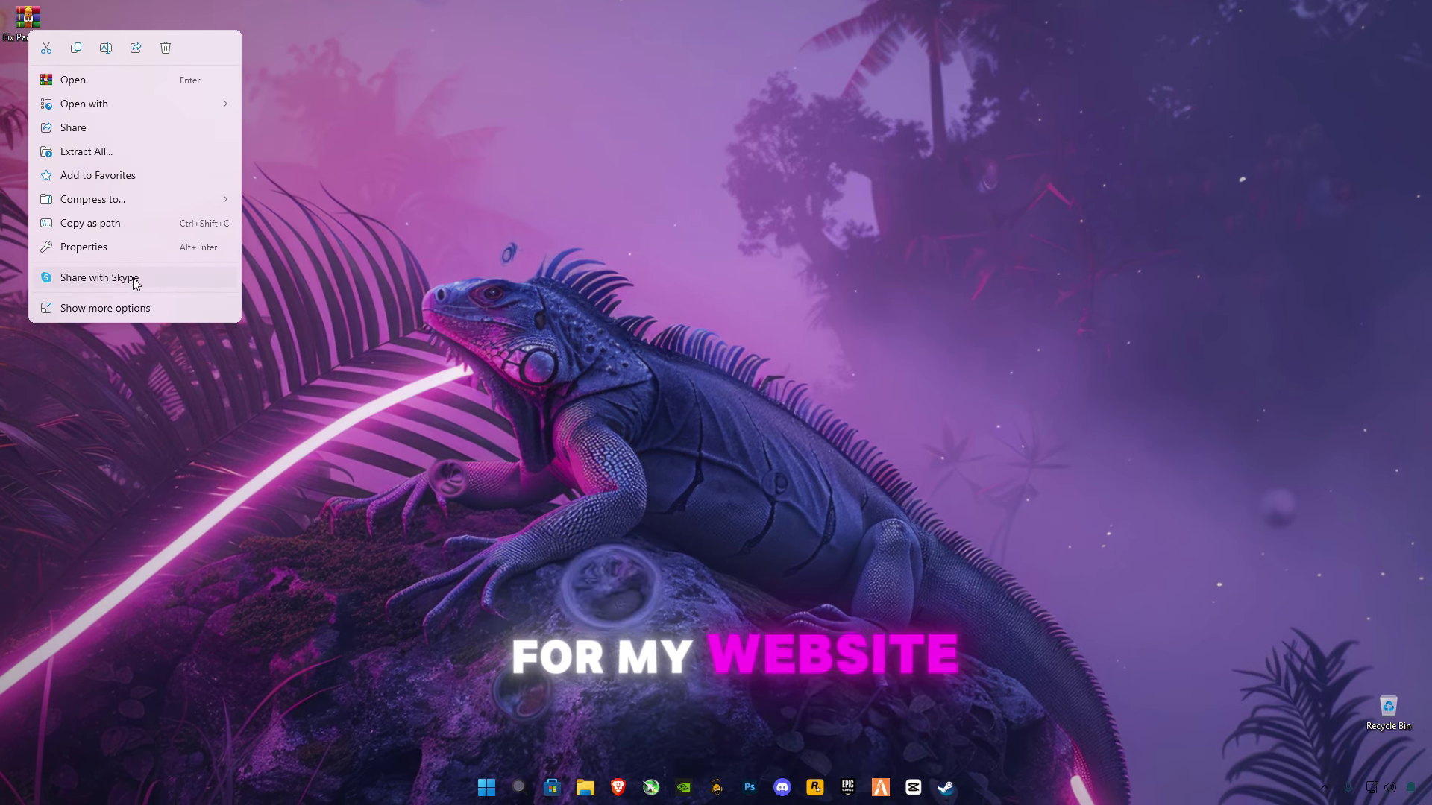
click(118, 306)
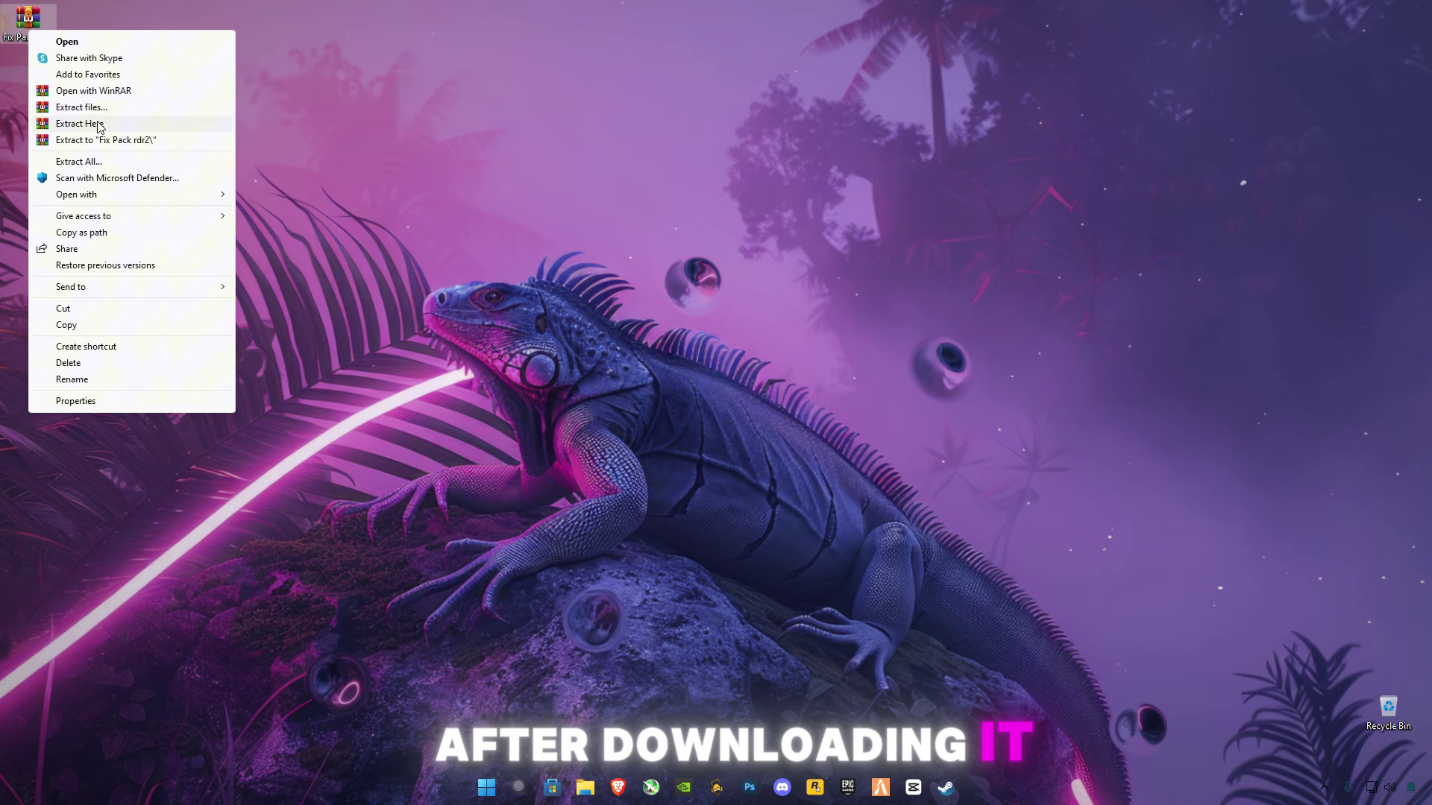
click(98, 126)
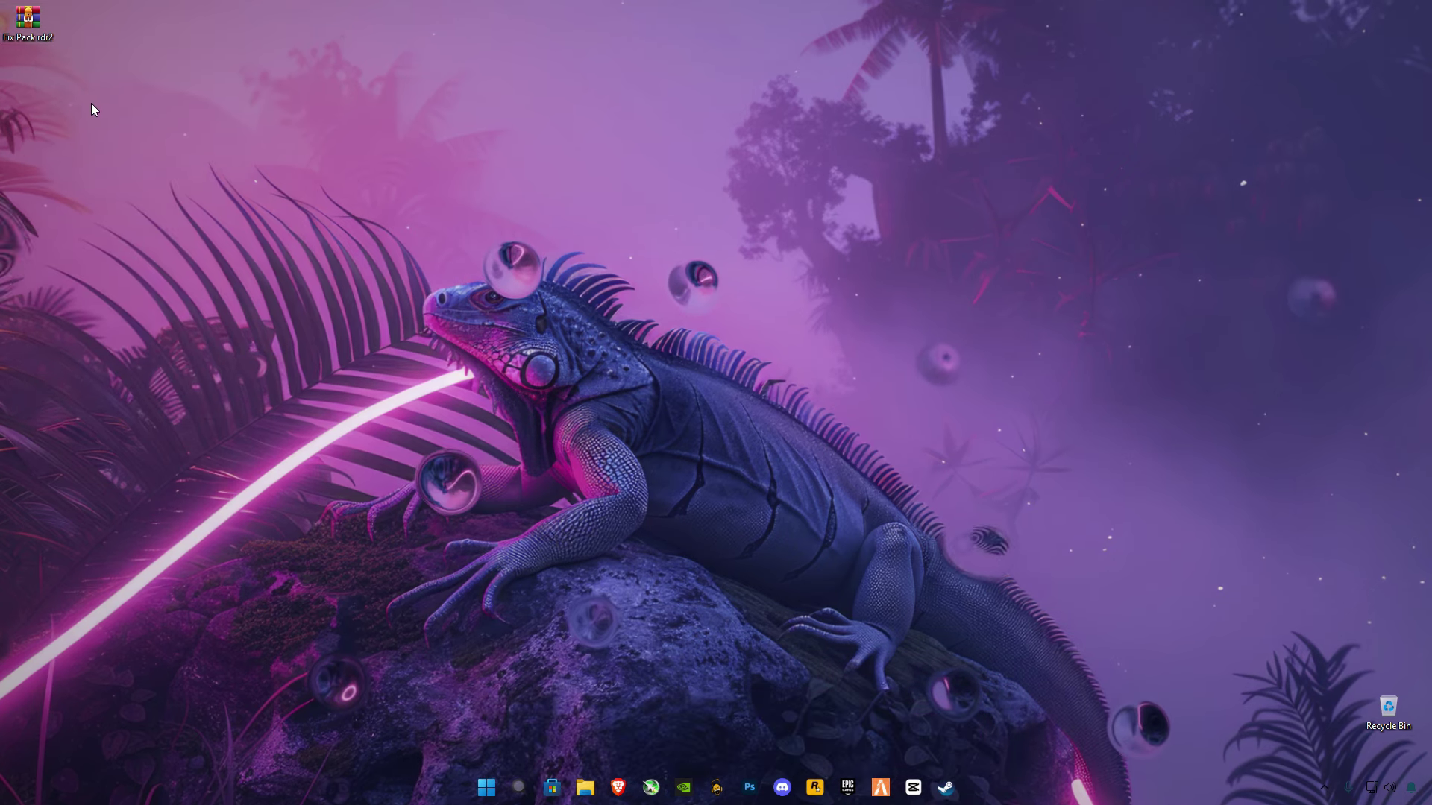
- Run dxwebsetup from Fix Pack rdr2\DirectX Installer, accepting the license and declining Bing Bar
double_click(32, 85)
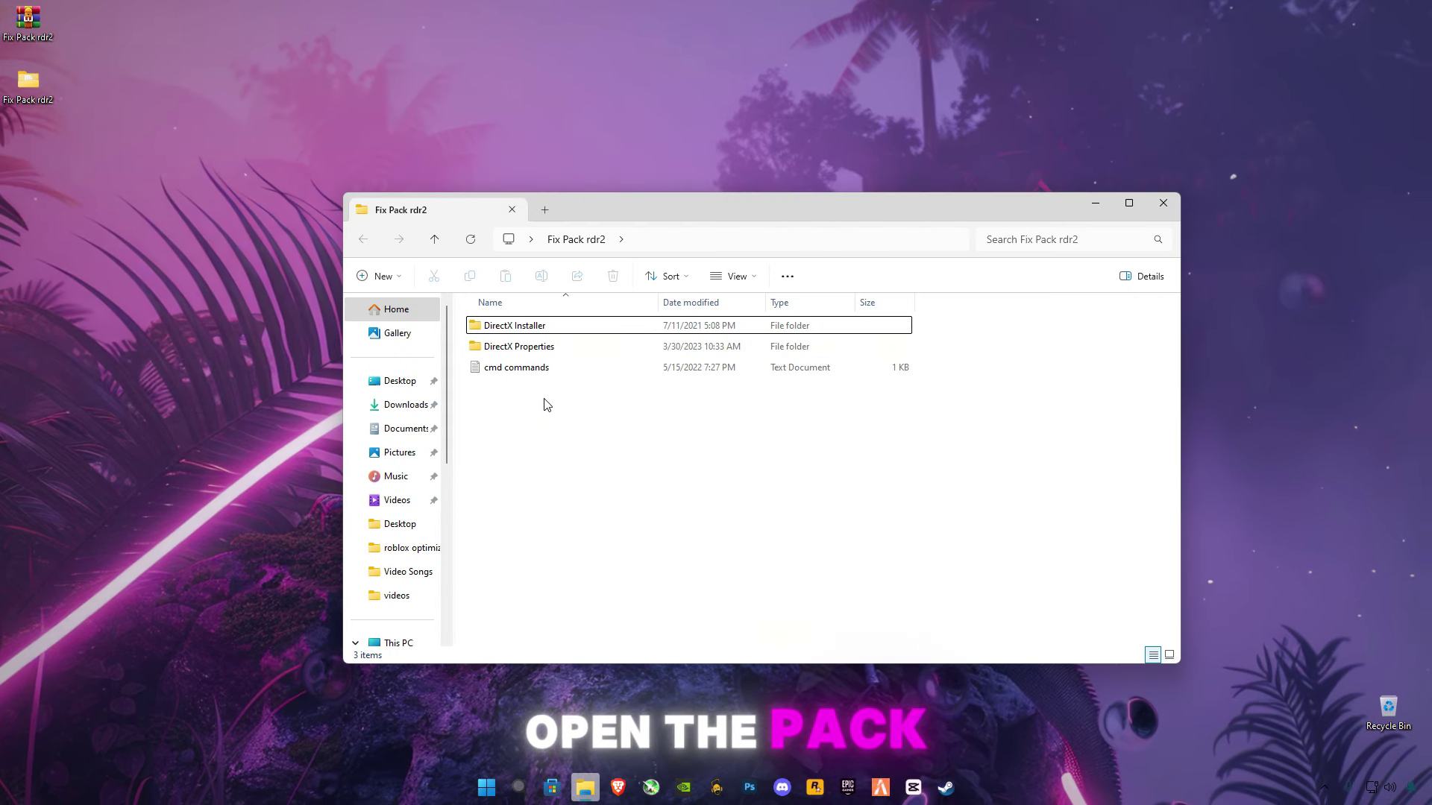
double_click(532, 326)
double_click(511, 326)
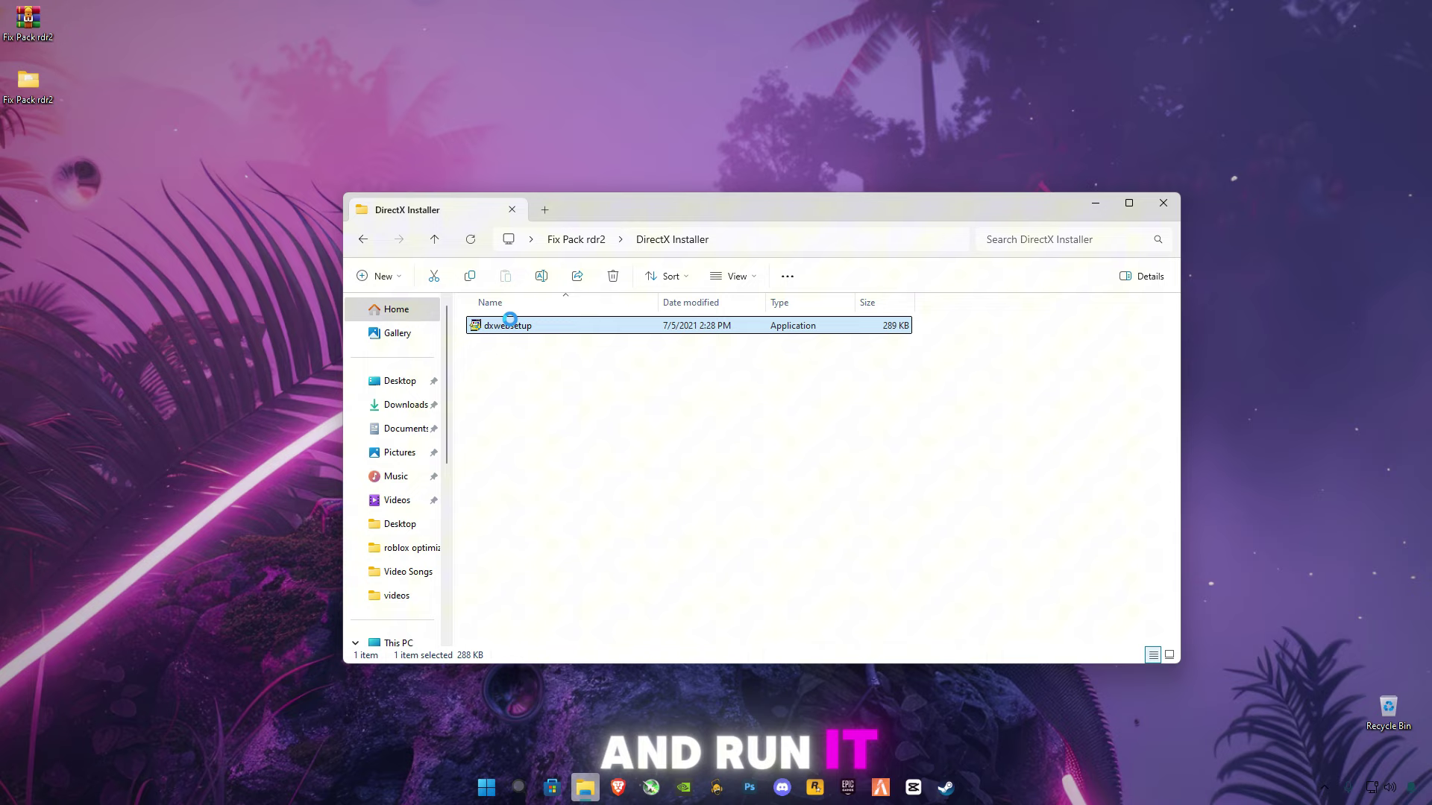
click(700, 601)
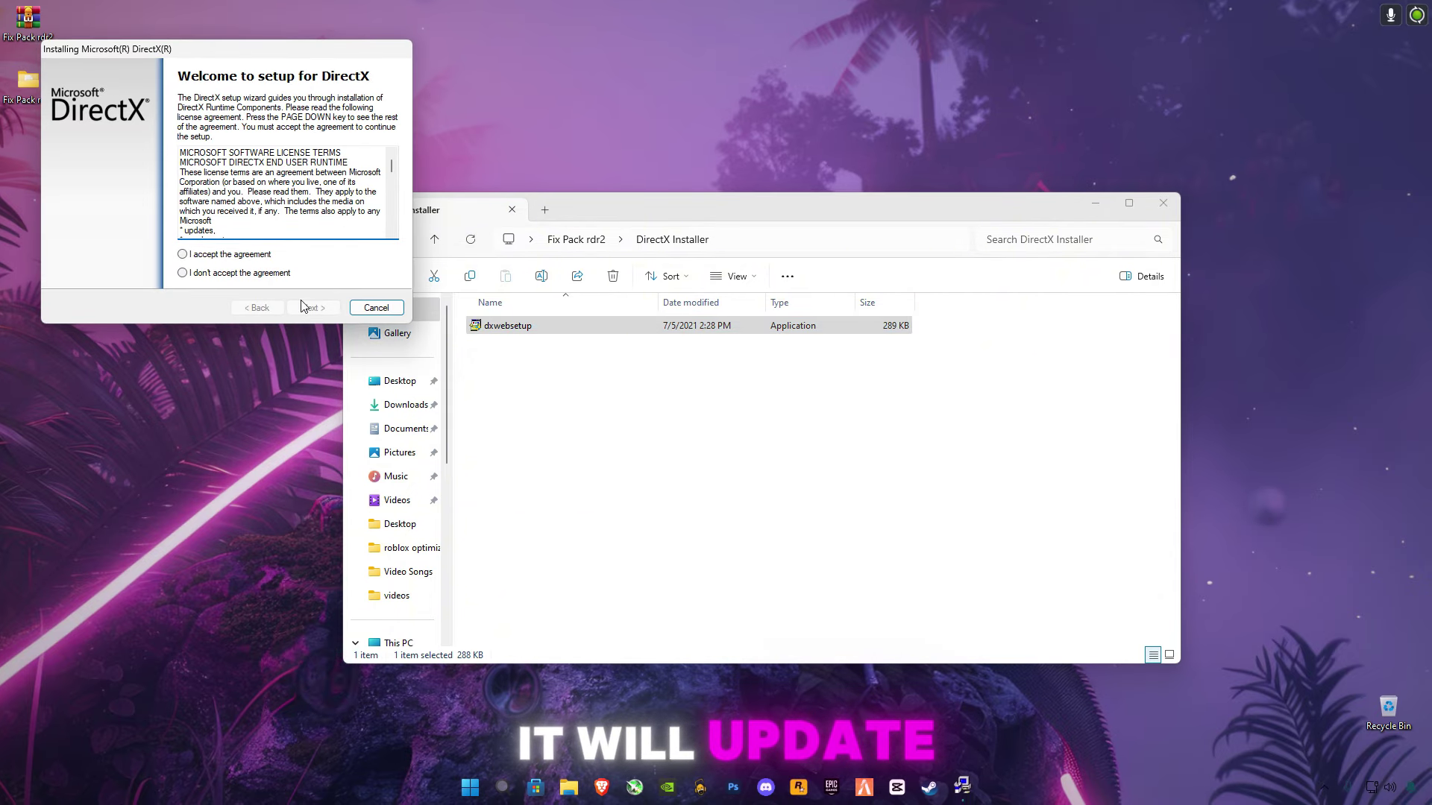
click(308, 308)
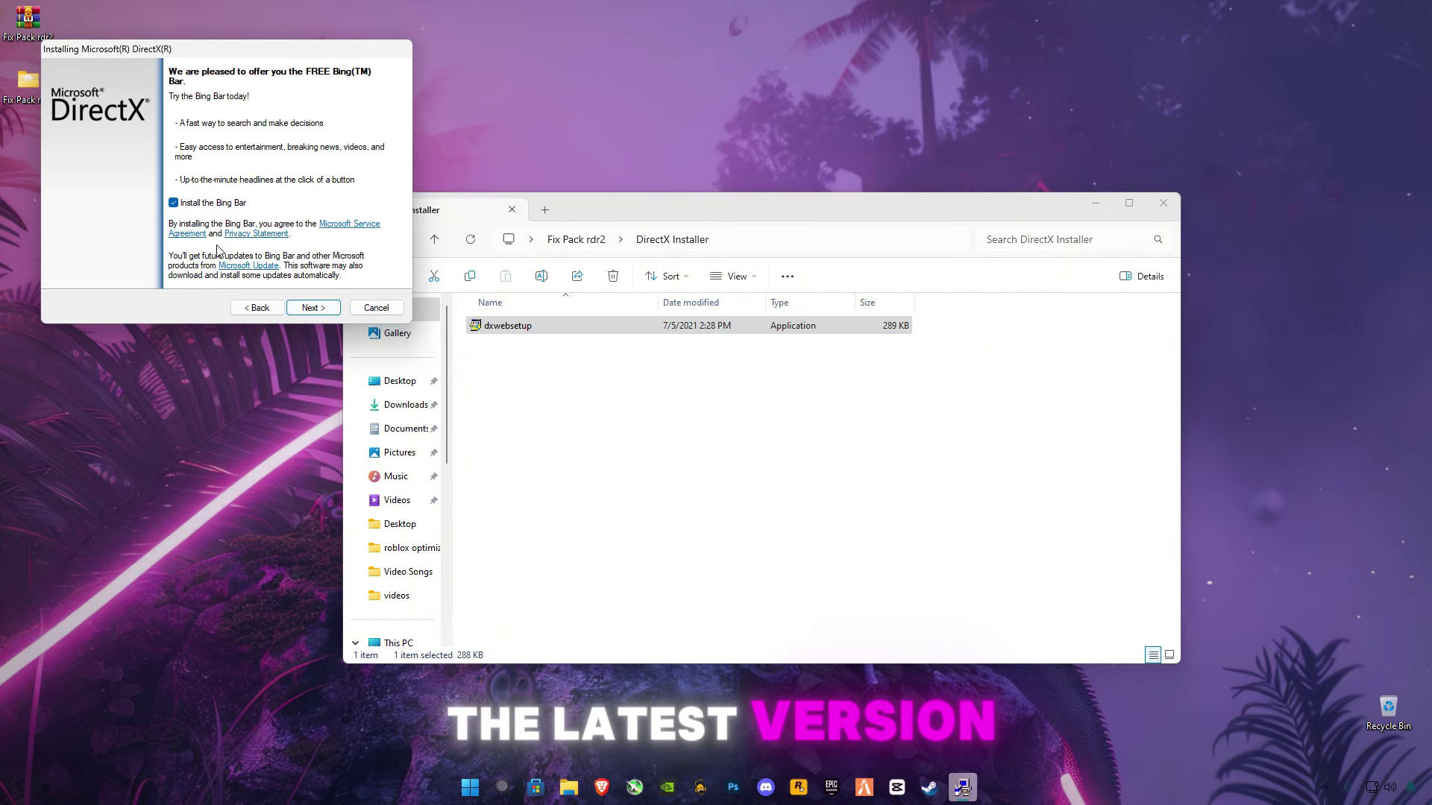
click(305, 311)
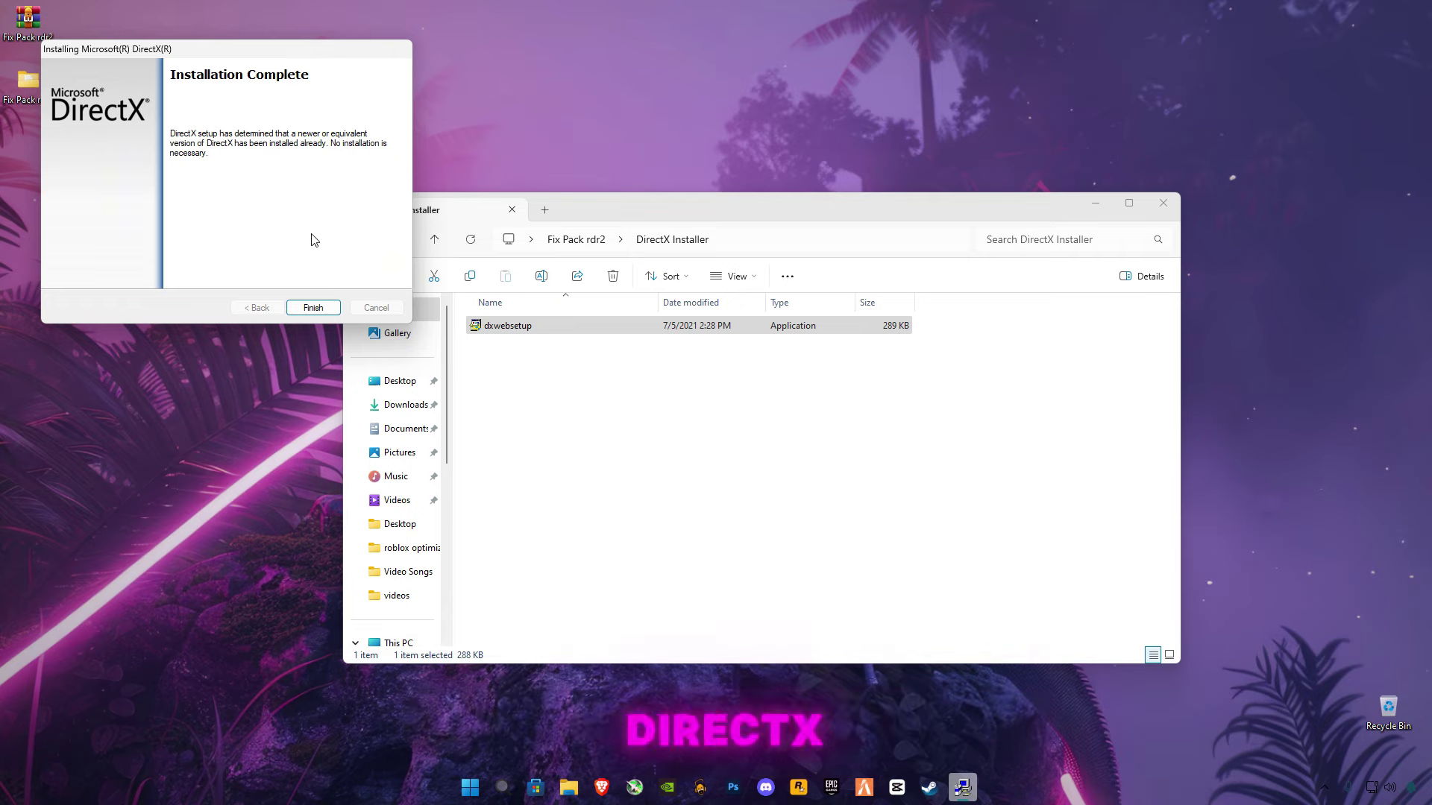
- Close DirectX Setup and launch dxcpl from the DirectX Properties folder with admin approval
click(334, 316)
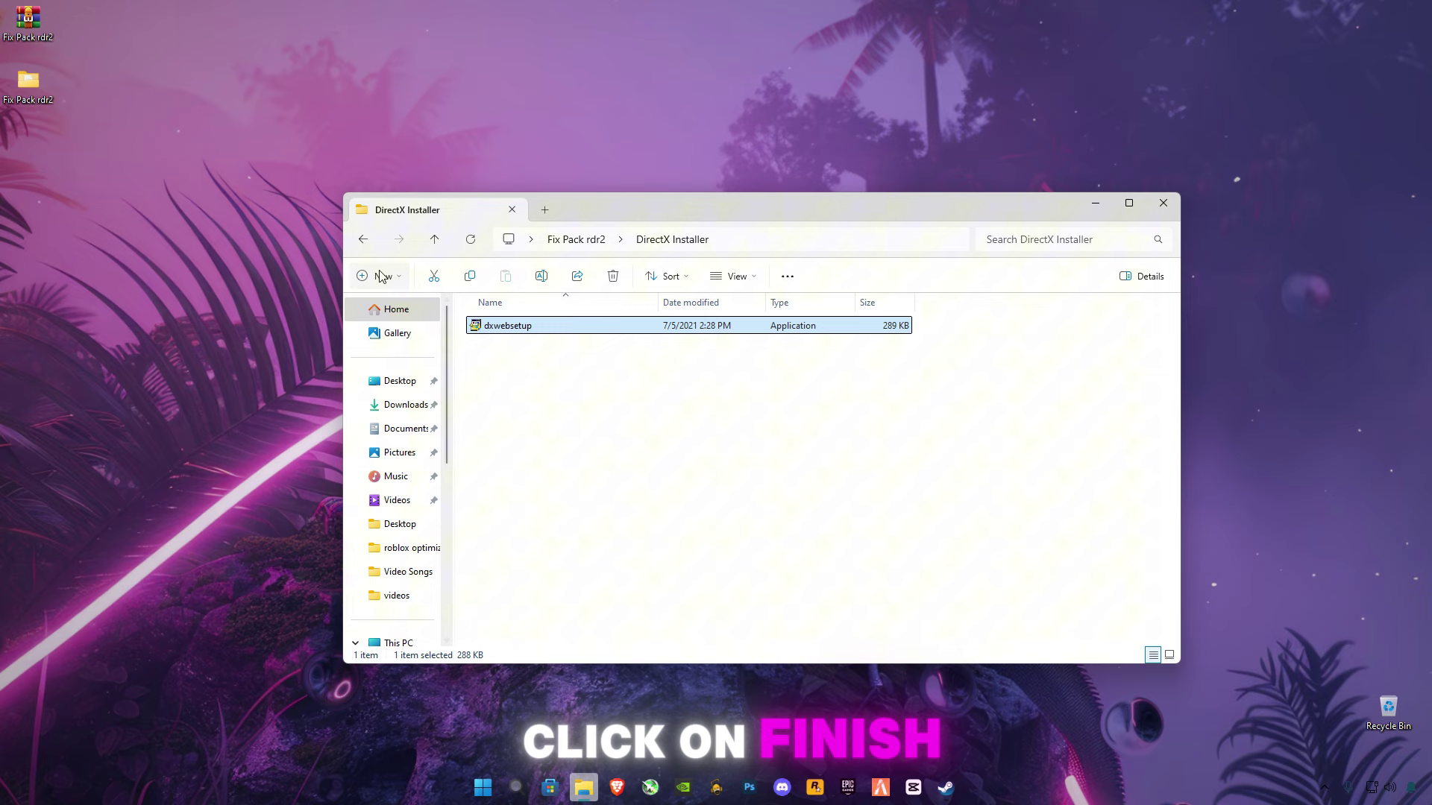
click(363, 238)
double_click(535, 351)
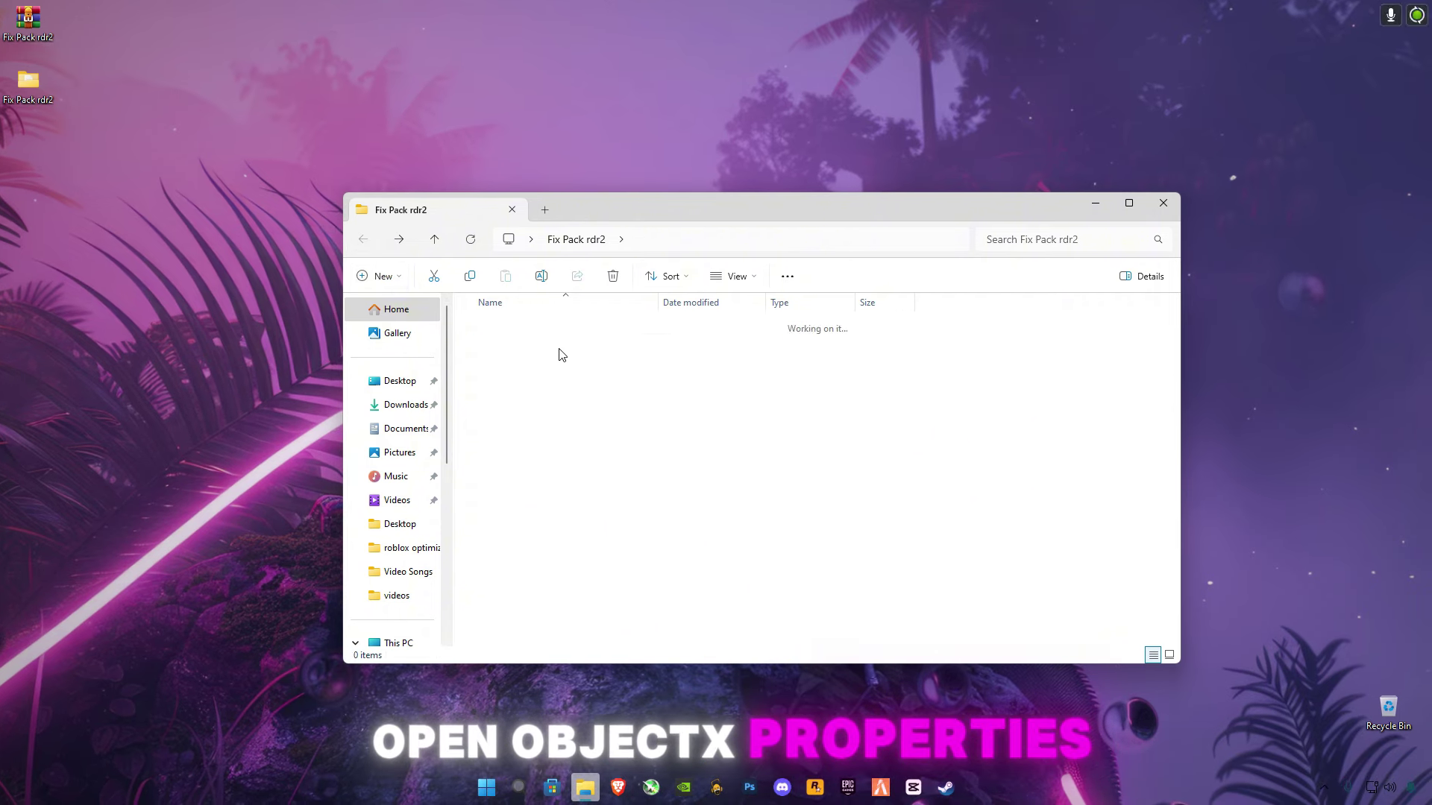
click(513, 329)
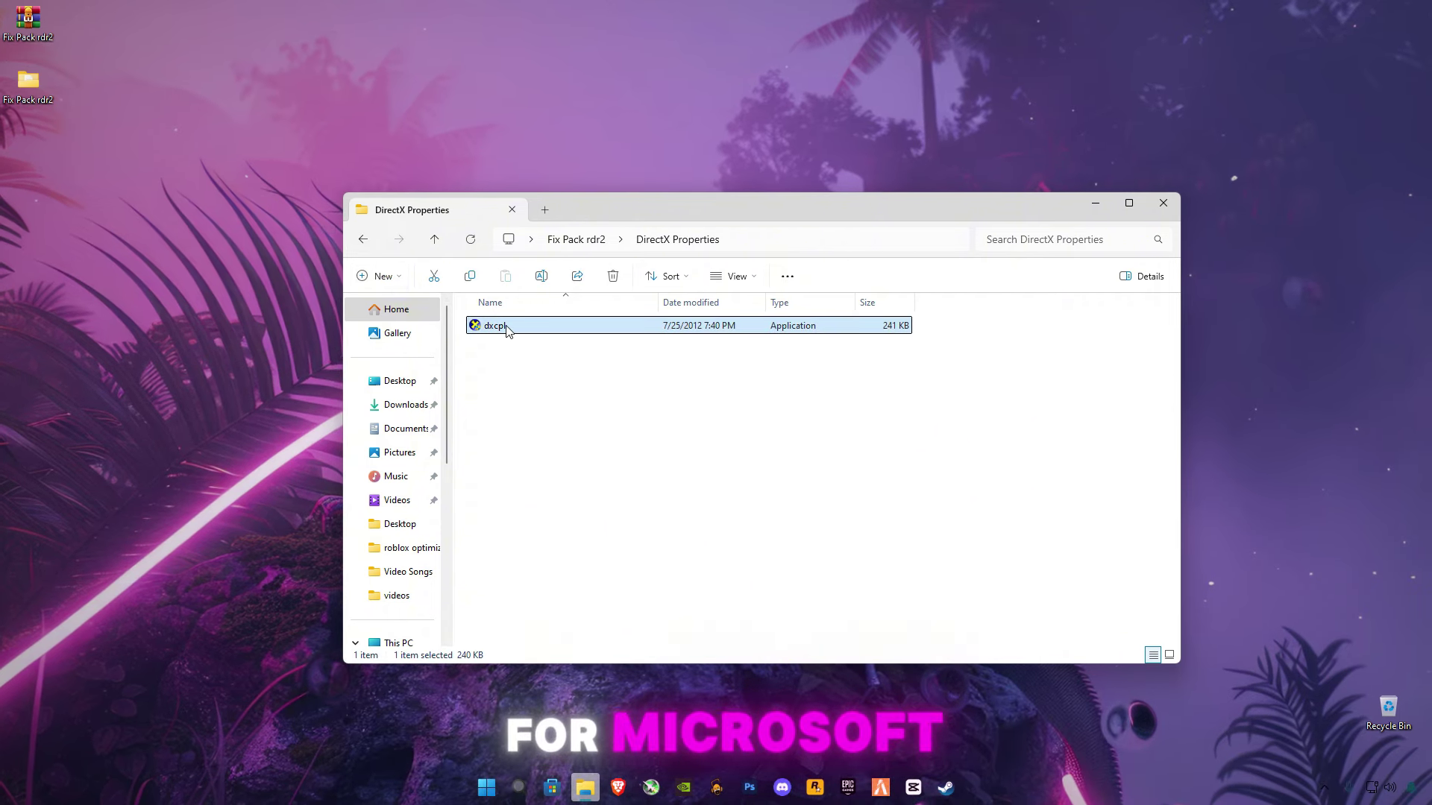
double_click(507, 329)
click(715, 596)
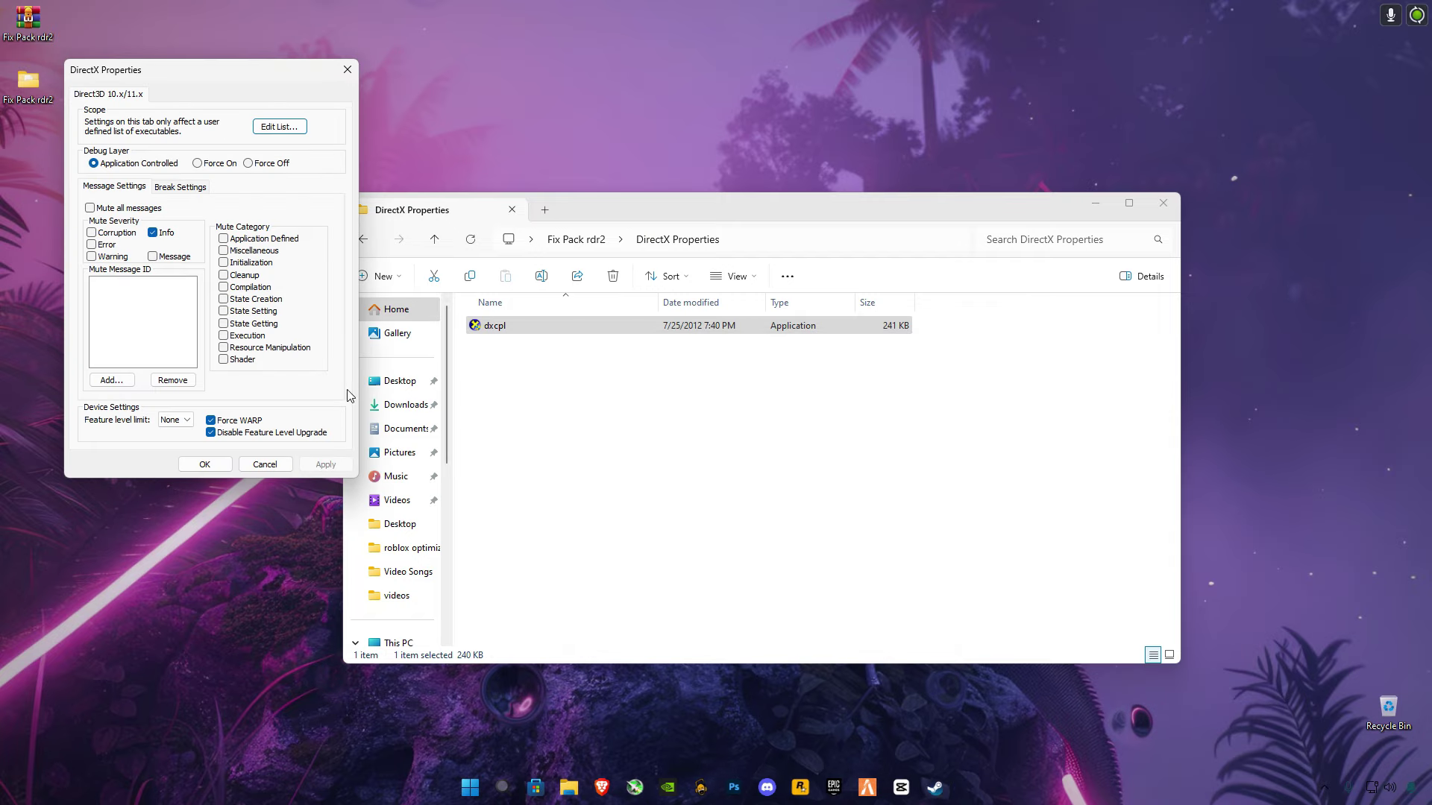
mouse_move(208, 76)
mouse_down()
mouse_move(574, 291)
mouse_move(759, 273)
mouse_up()
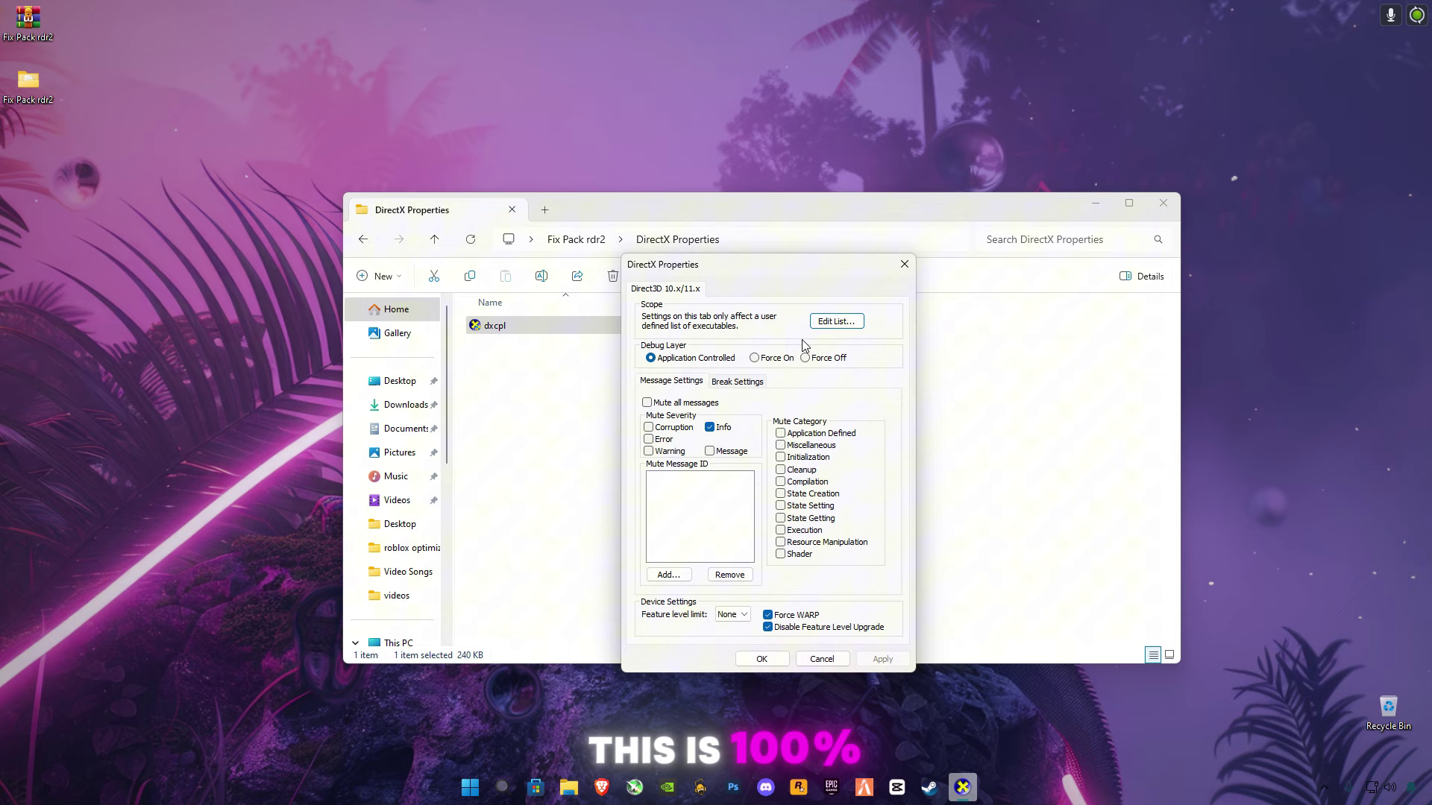
- Clear the Direct3D executable list and browse to Local Disk (C:)
click(852, 323)
click(1062, 407)
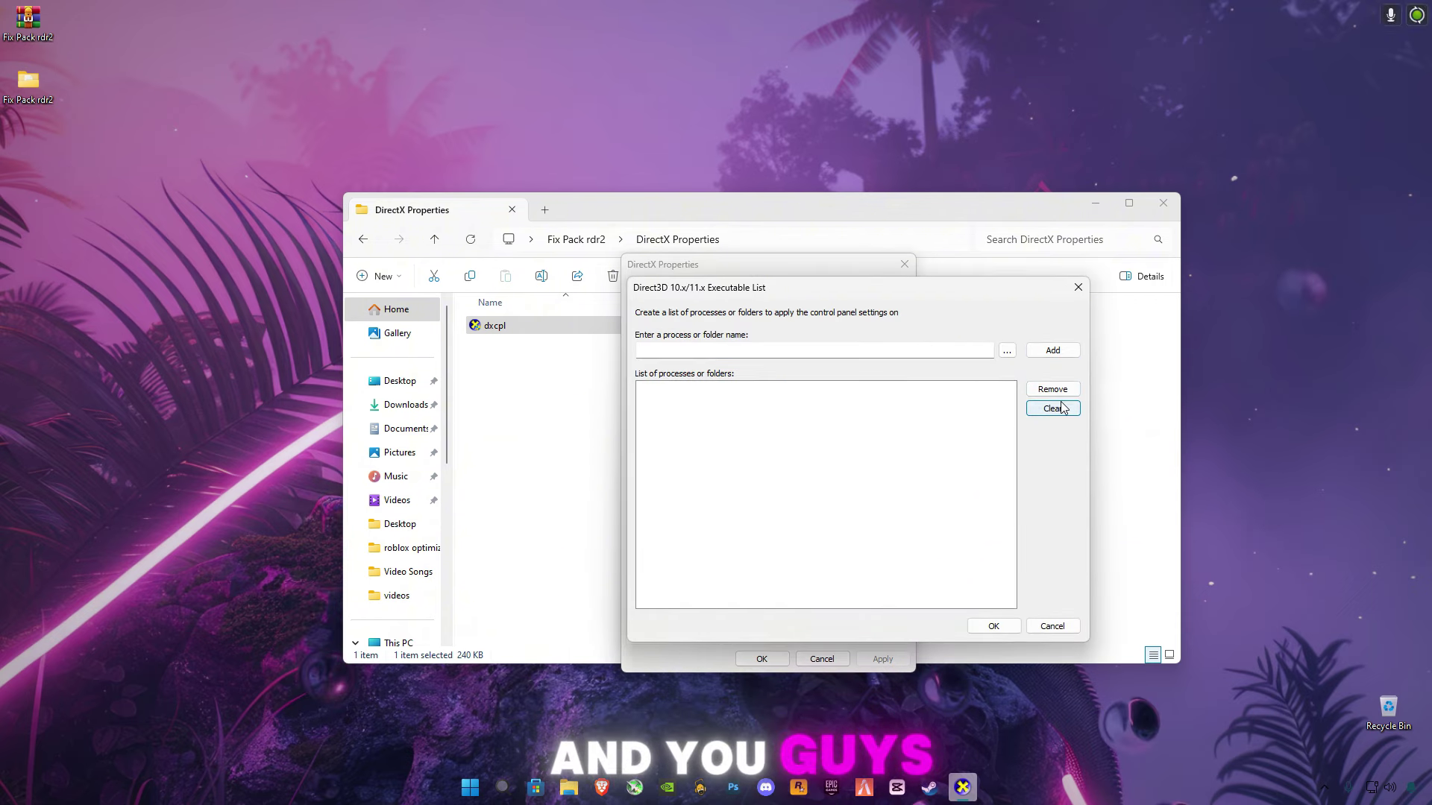
click(1007, 352)
scroll(745, 520, down, 2)
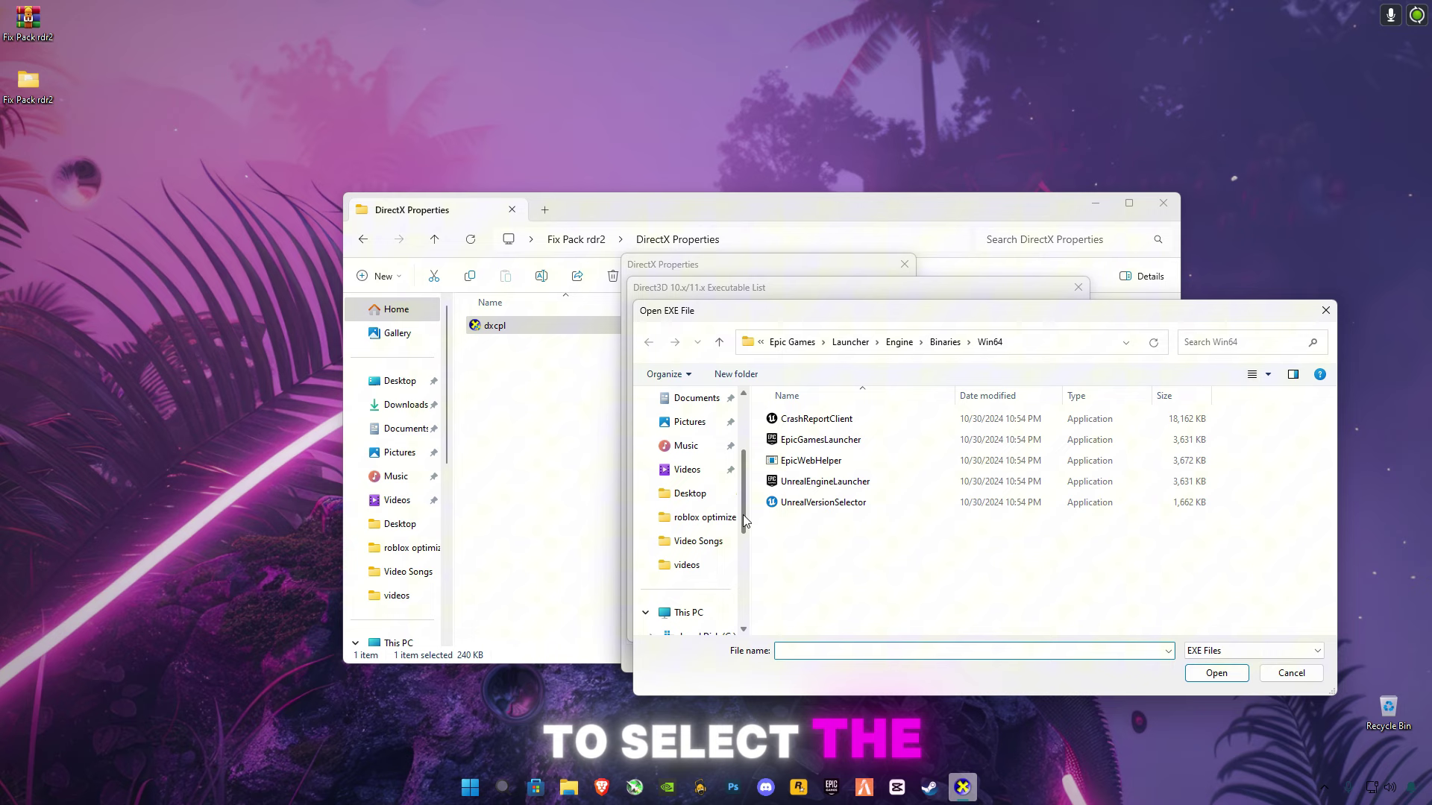
scroll(740, 534, down, 3)
click(707, 540)
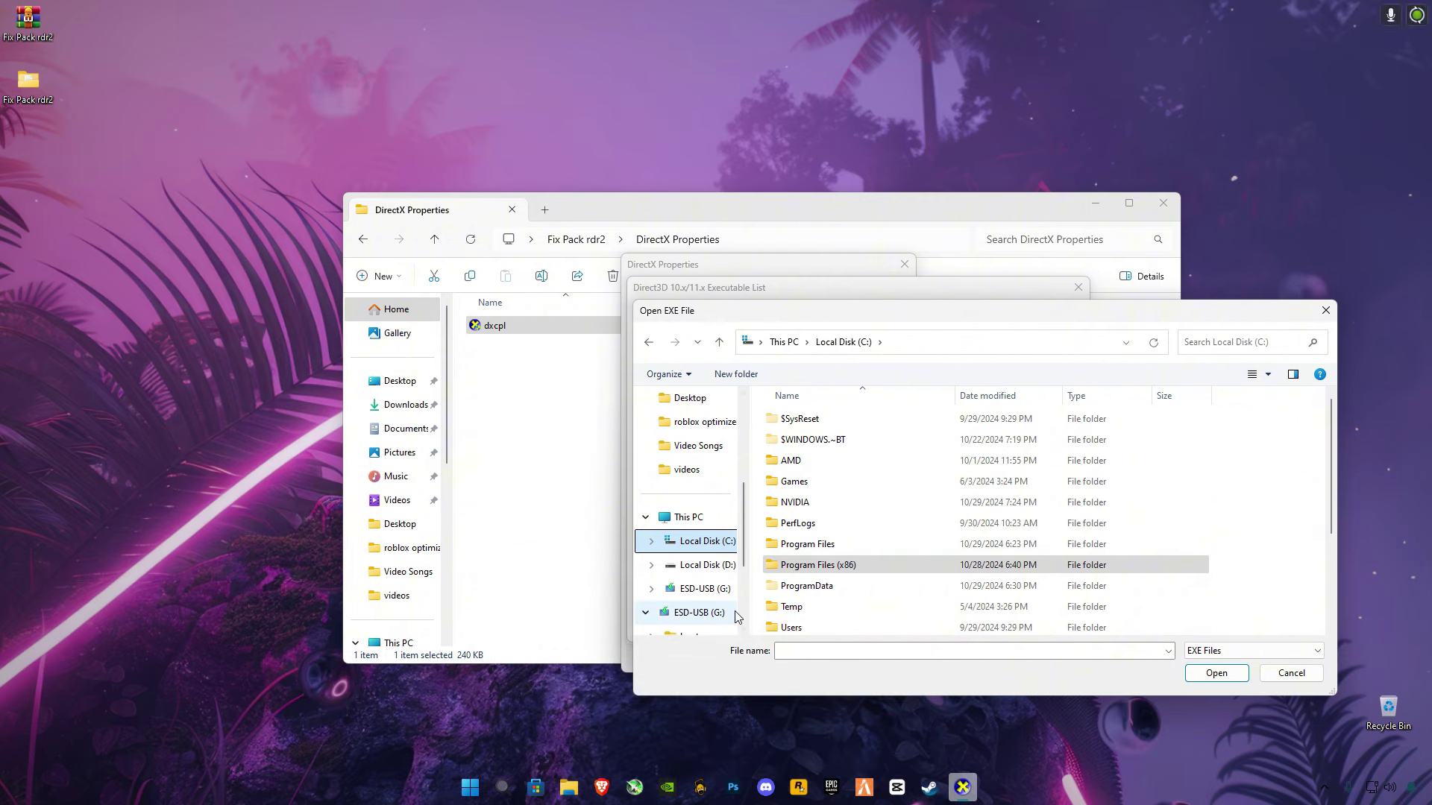
click(879, 571)
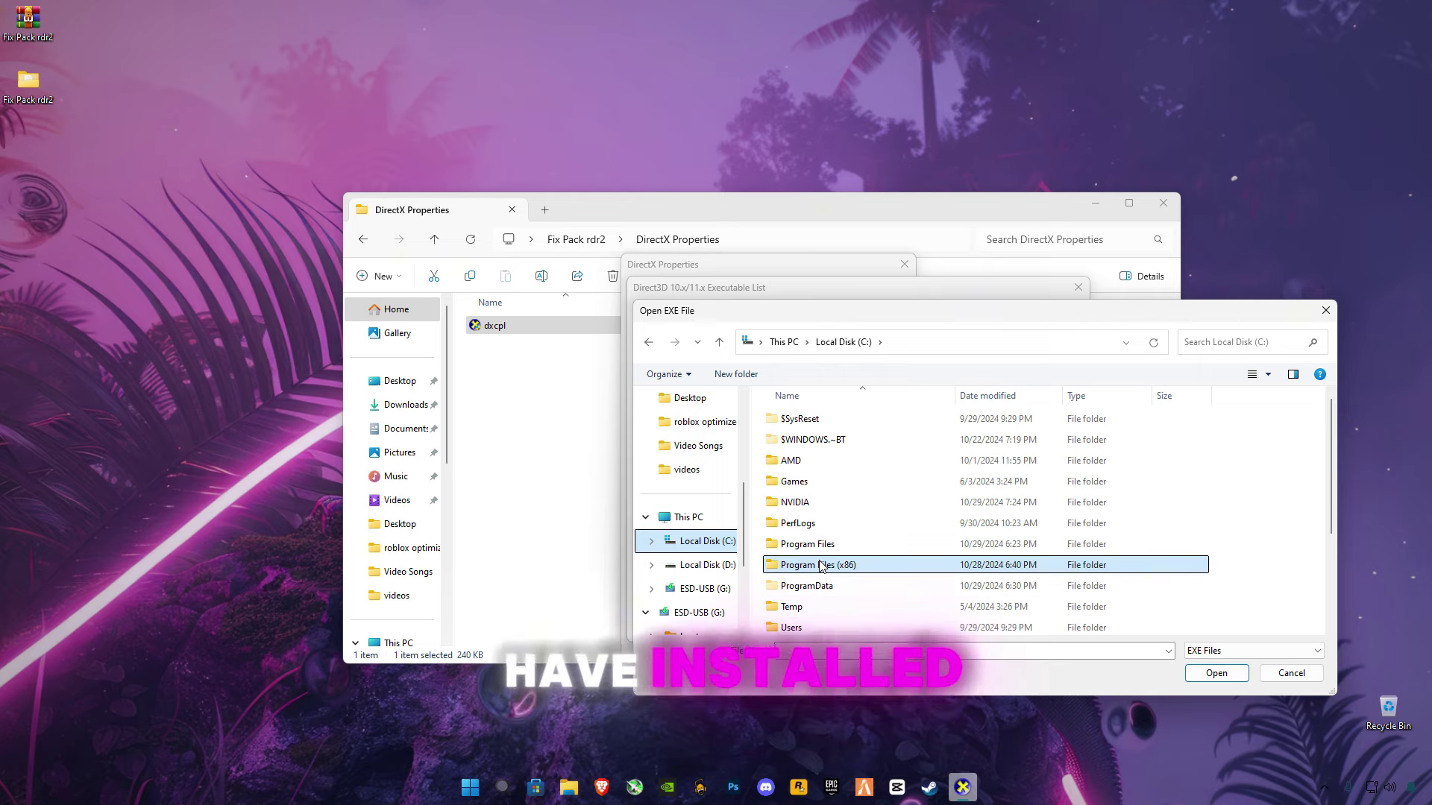
- Add steam.exe from C:\Program Files (x86)\Steam to the executable list
click(1325, 788)
click(1328, 788)
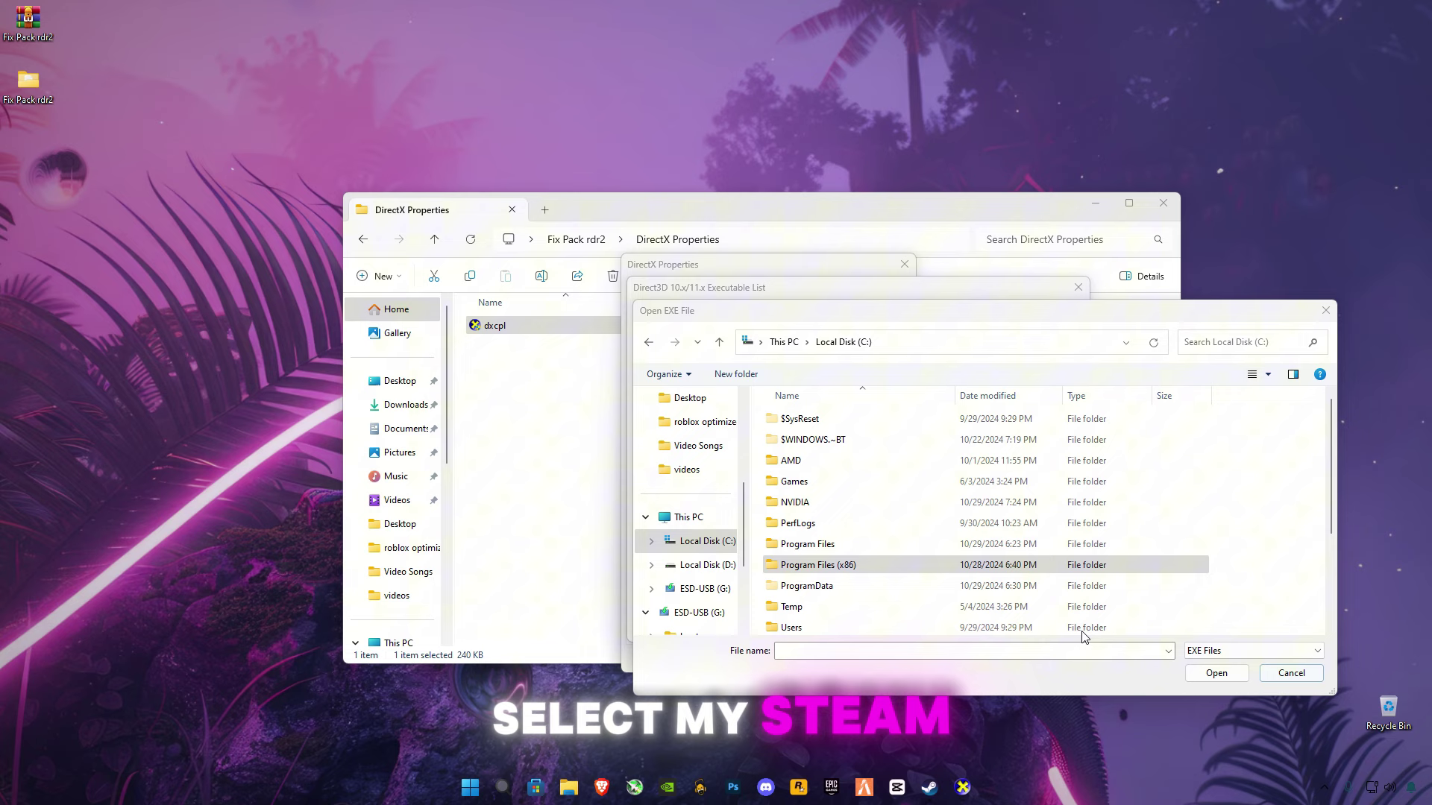
click(859, 566)
double_click(859, 566)
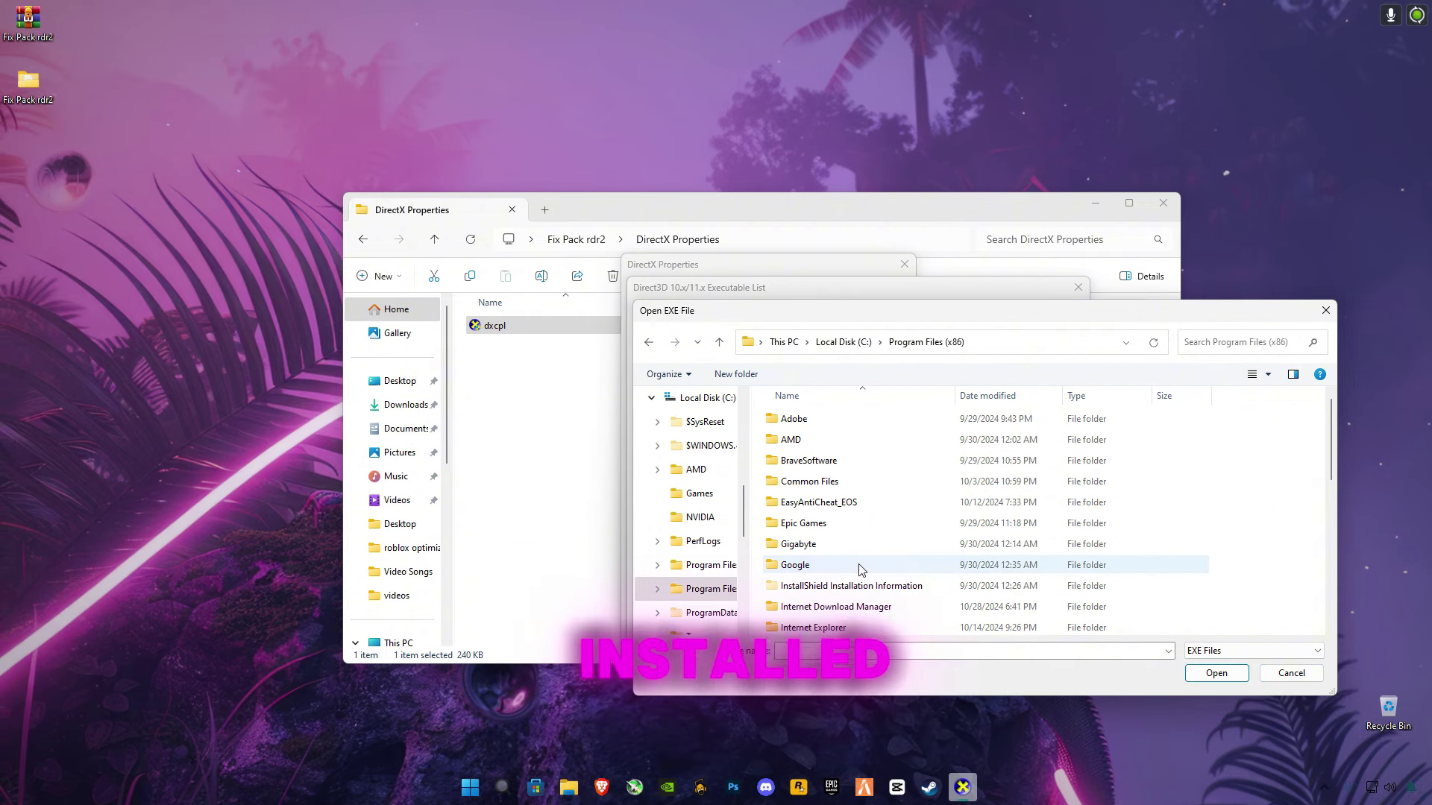
key(s)
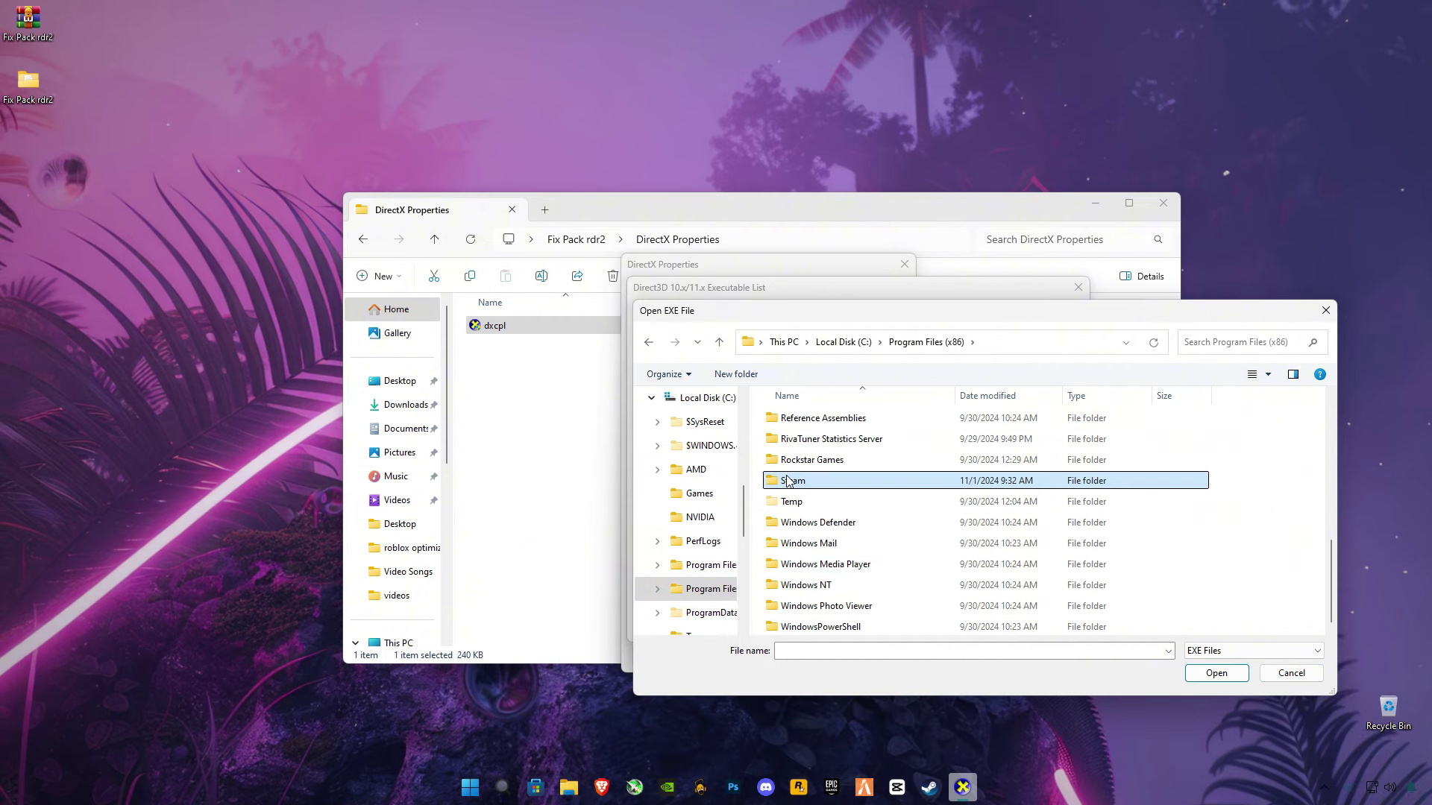
double_click(789, 481)
drag(1332, 437, 1351, 583)
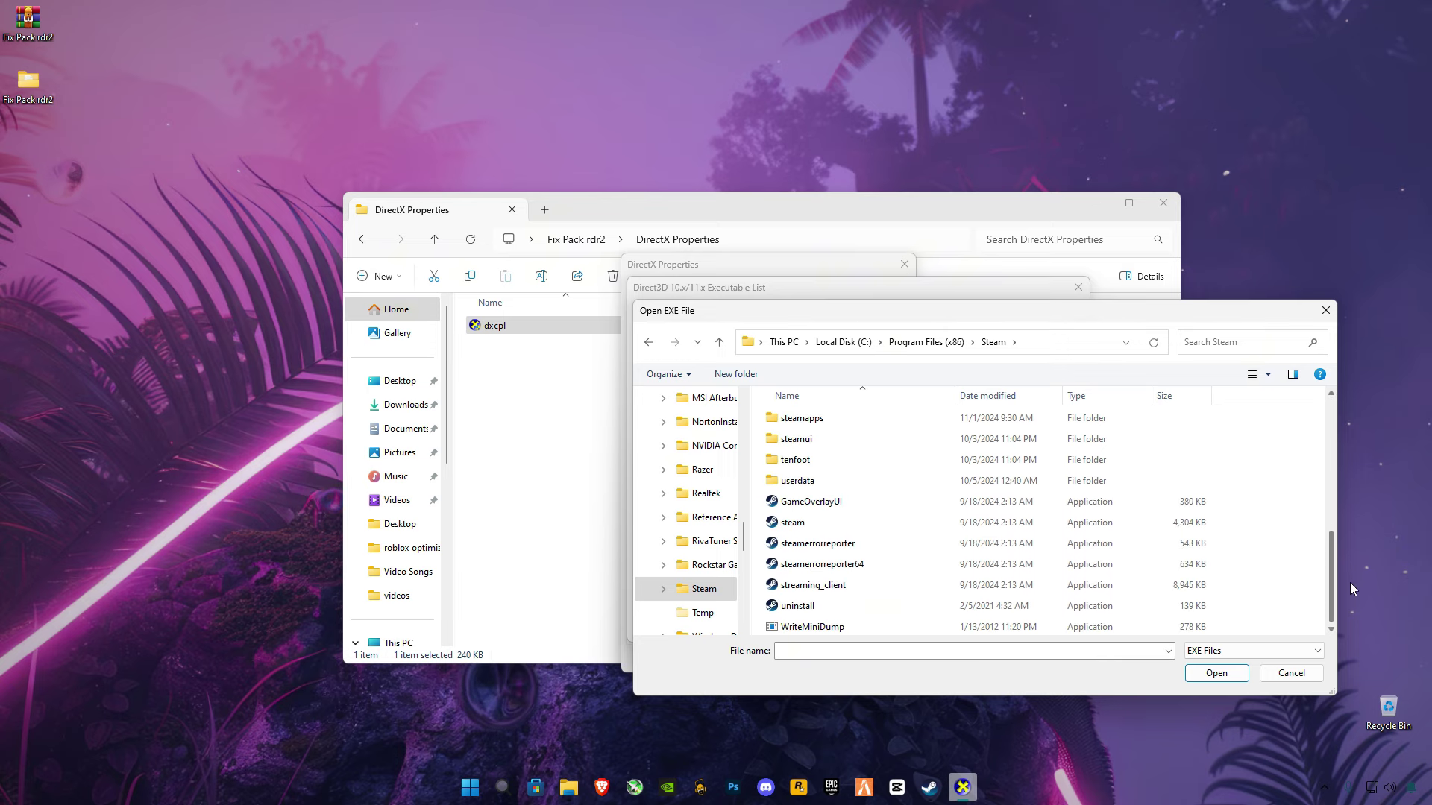
click(827, 522)
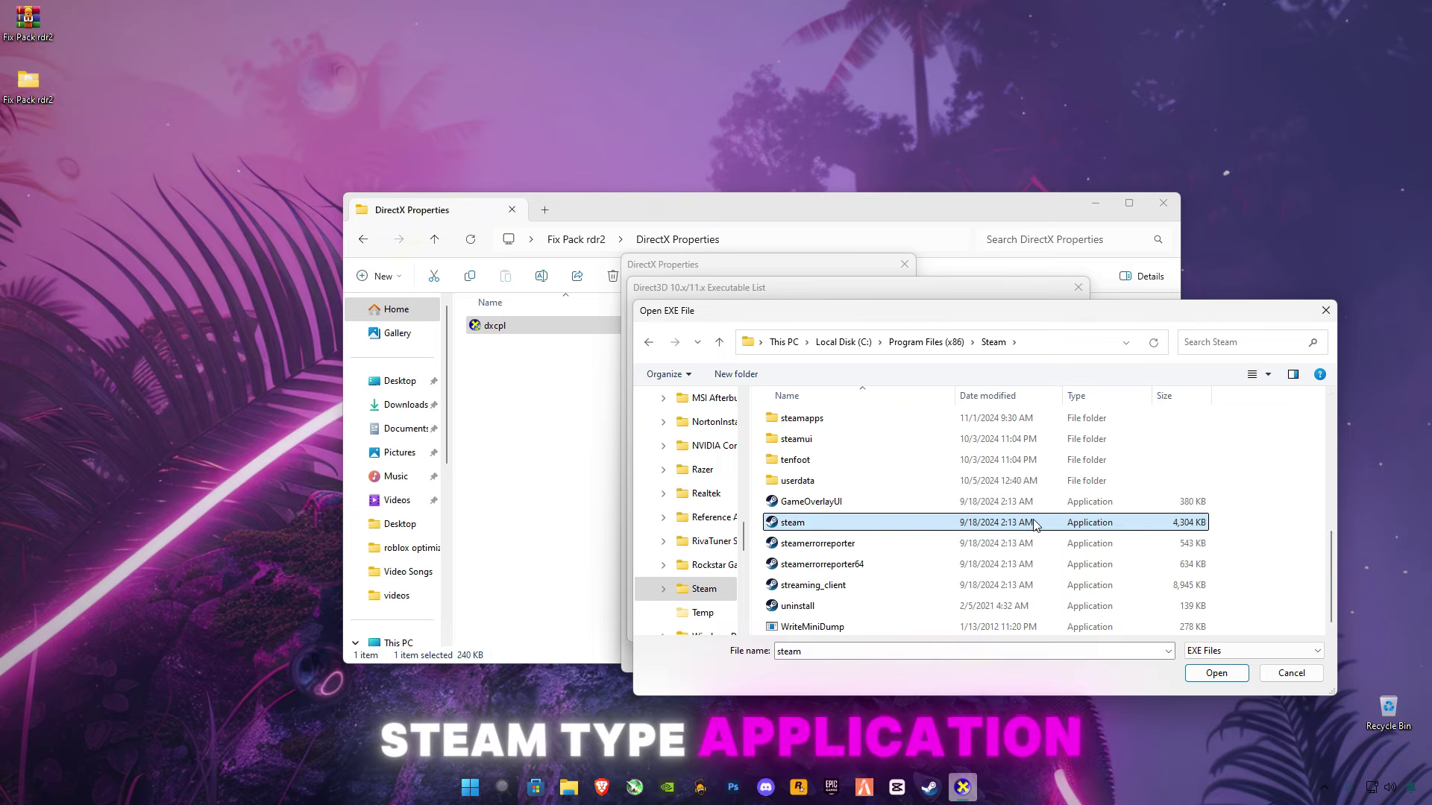
click(1218, 674)
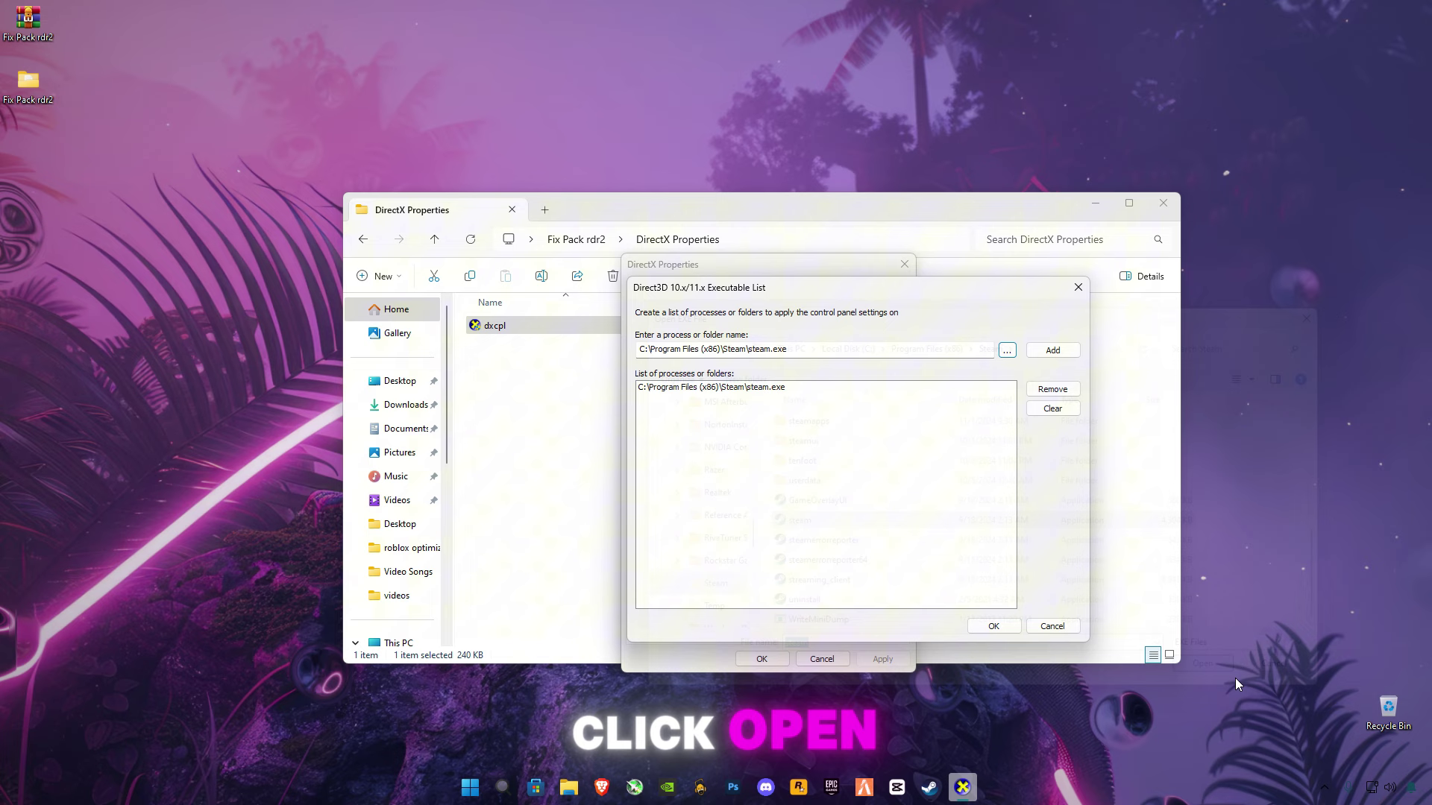
- Confirm the executable list, apply the Force WARP and Disable Feature Level Upgrade settings, and close
click(993, 626)
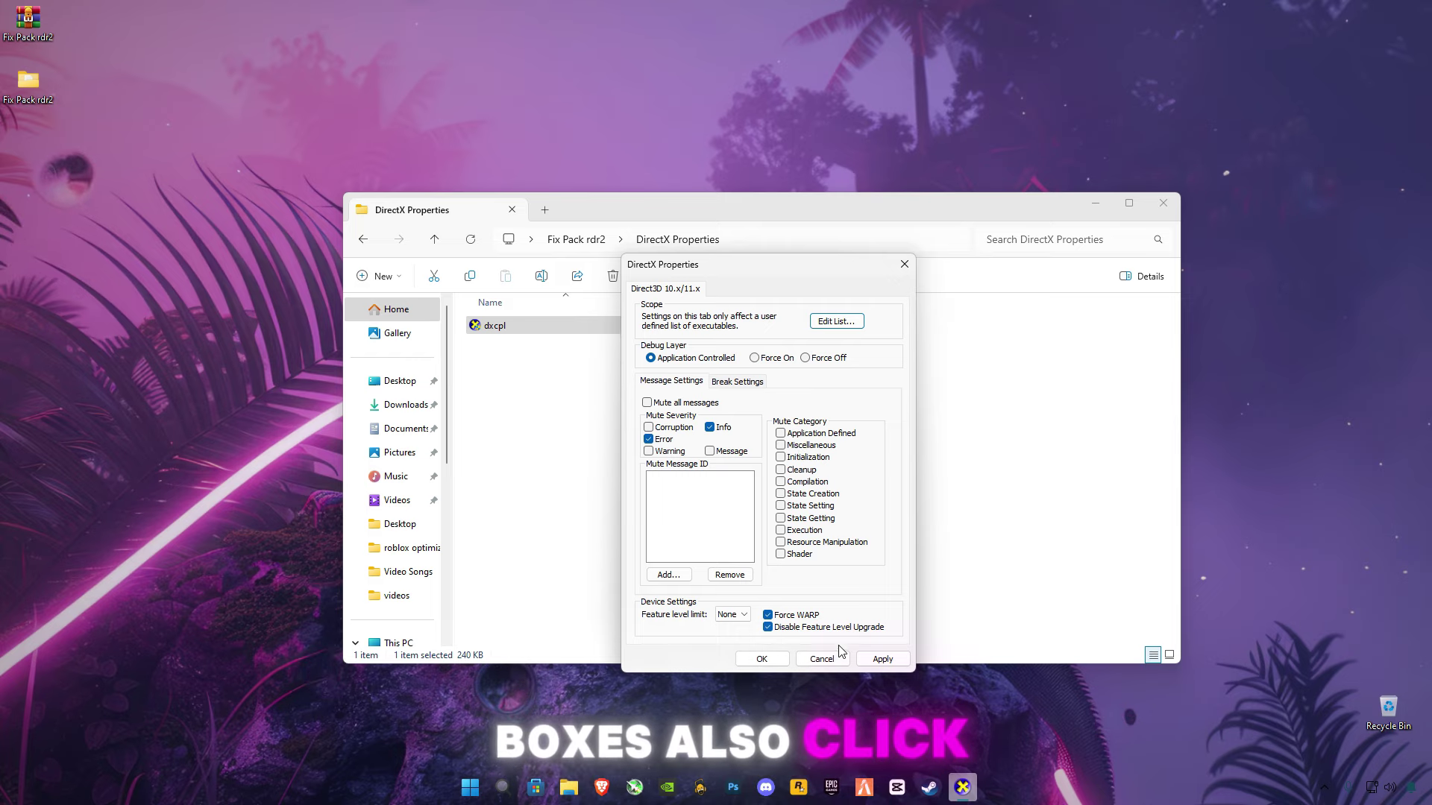
click(883, 660)
click(760, 660)
- Copy the powercfg Ultimate Performance command from cmd commands.txt
click(364, 242)
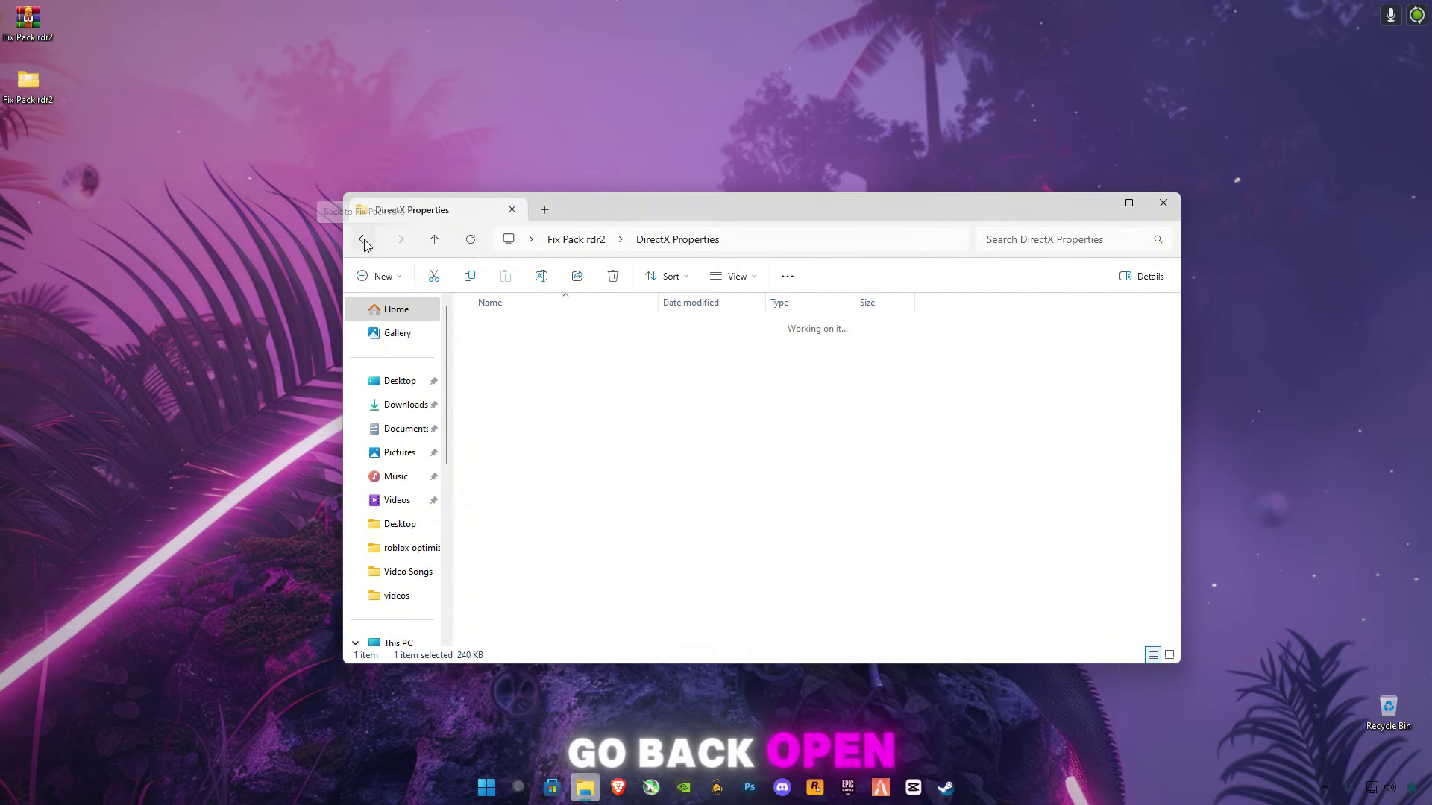
double_click(511, 369)
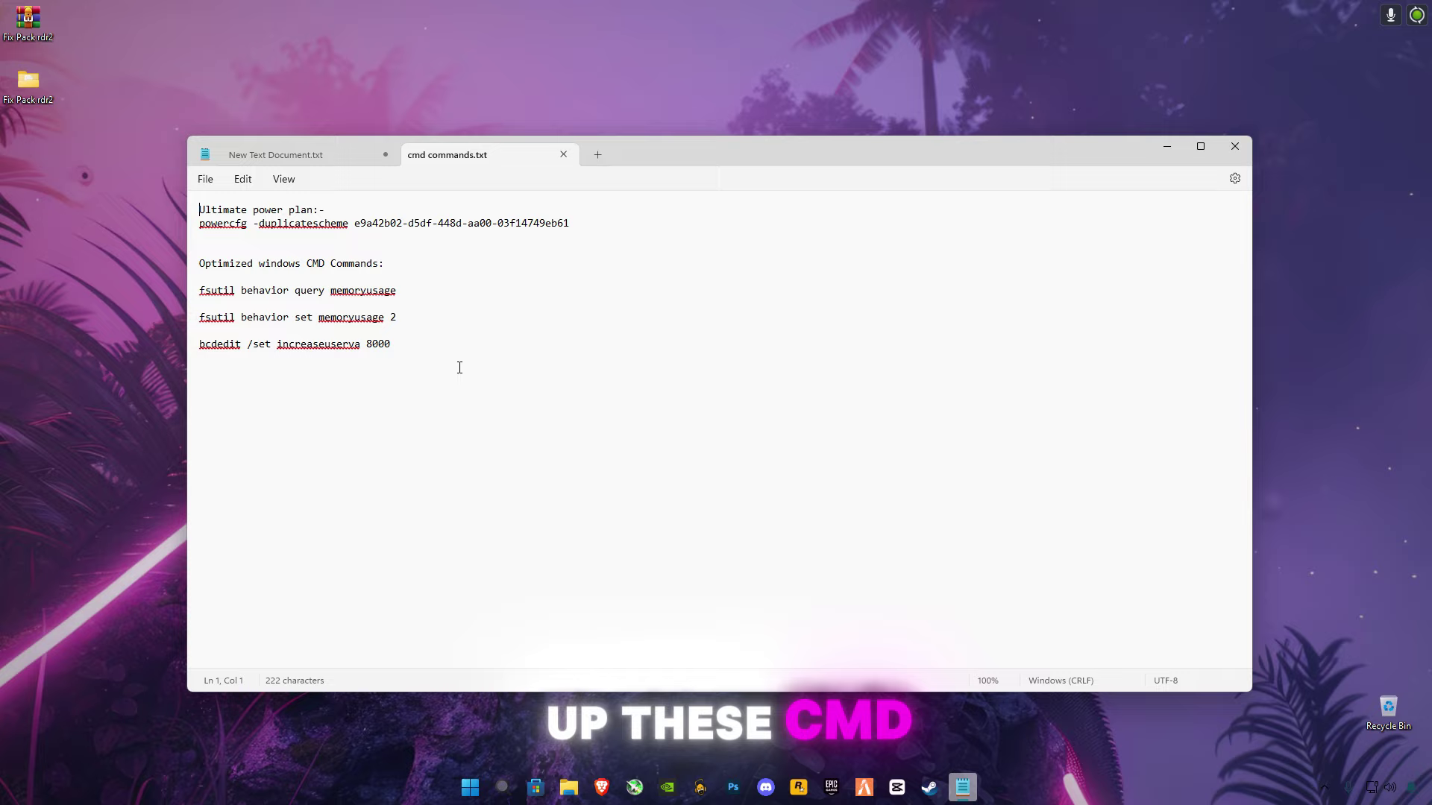
drag(573, 223, 187, 228)
right_click(217, 229)
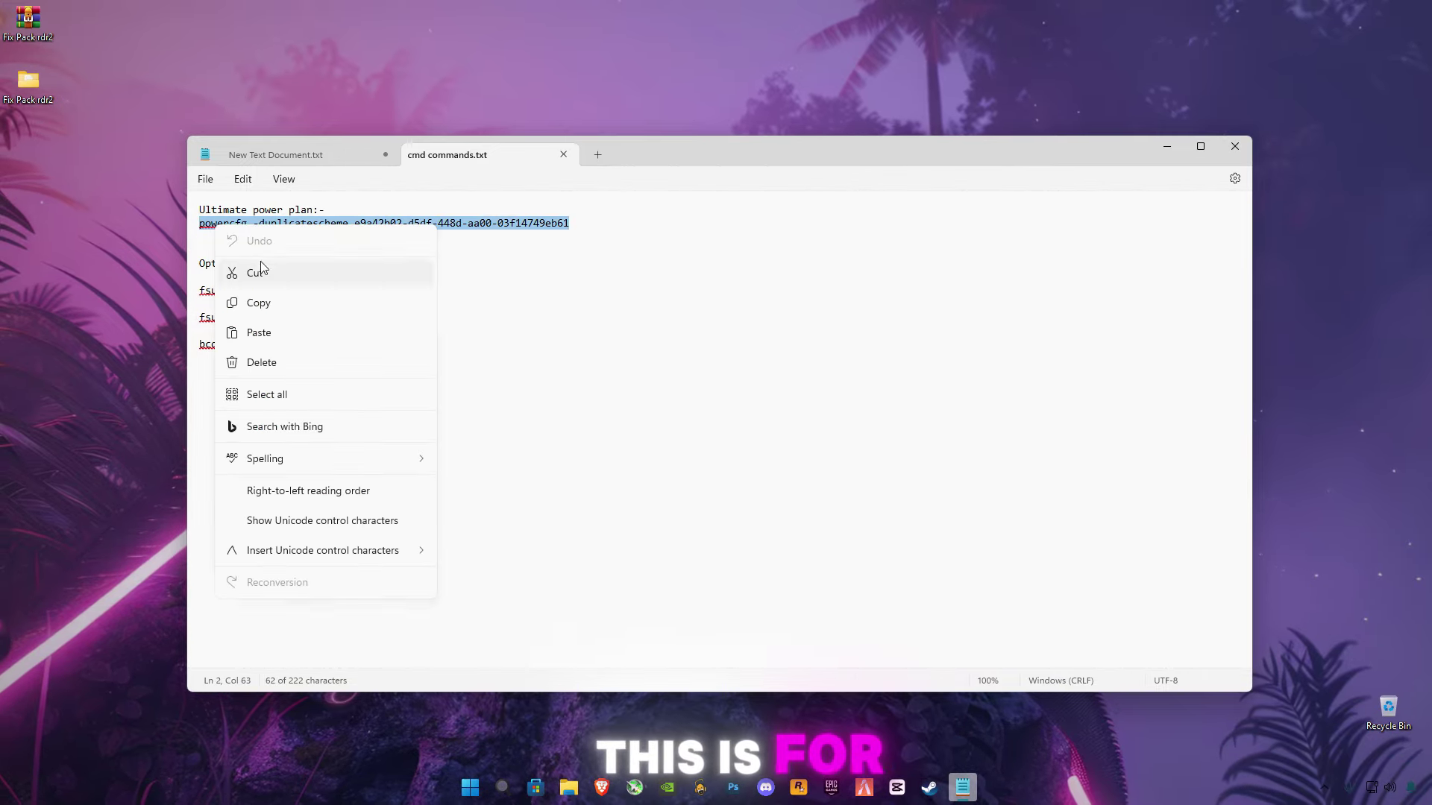
click(269, 319)
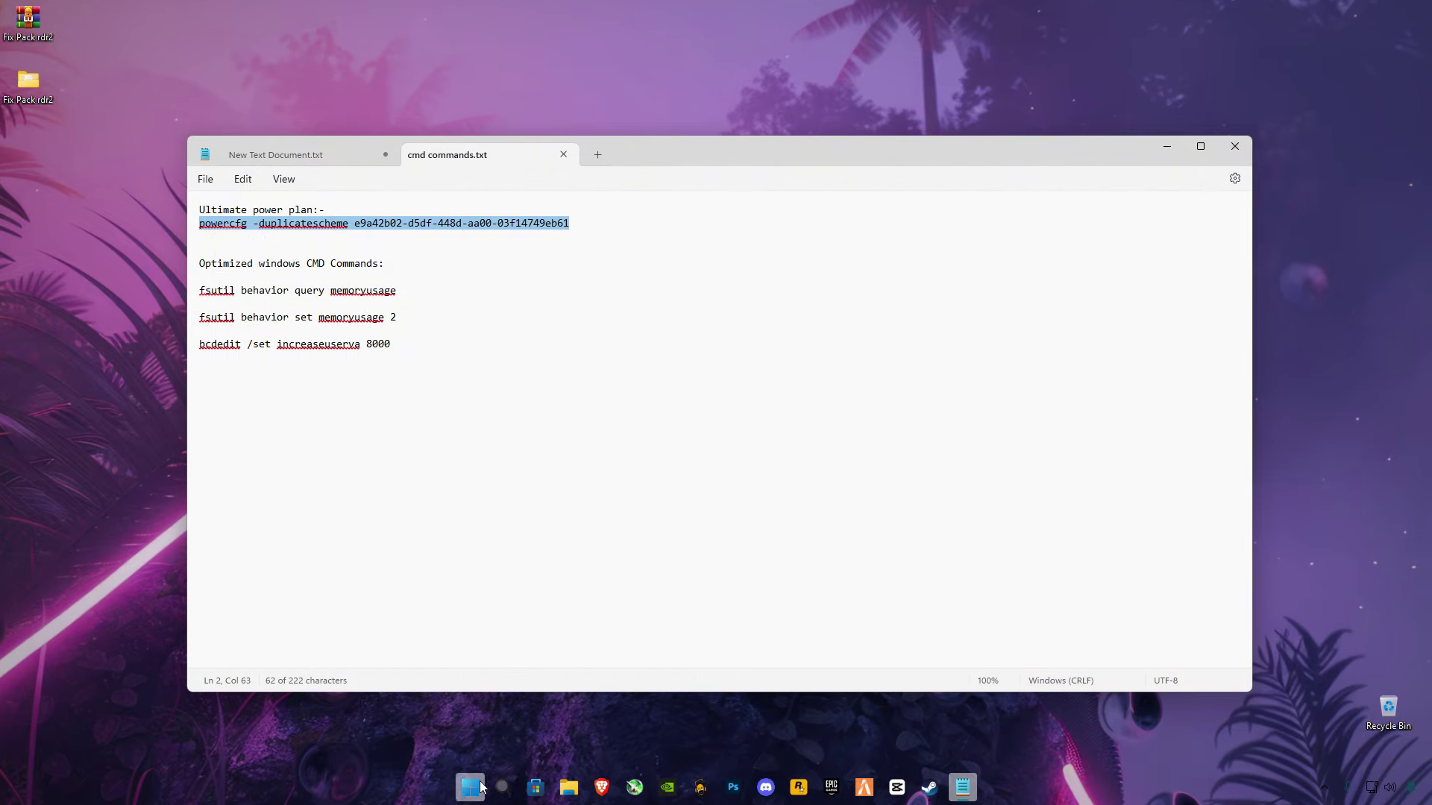
- Paste and run the powercfg command in an administrator Command Prompt
click(503, 788)
text(cmd)
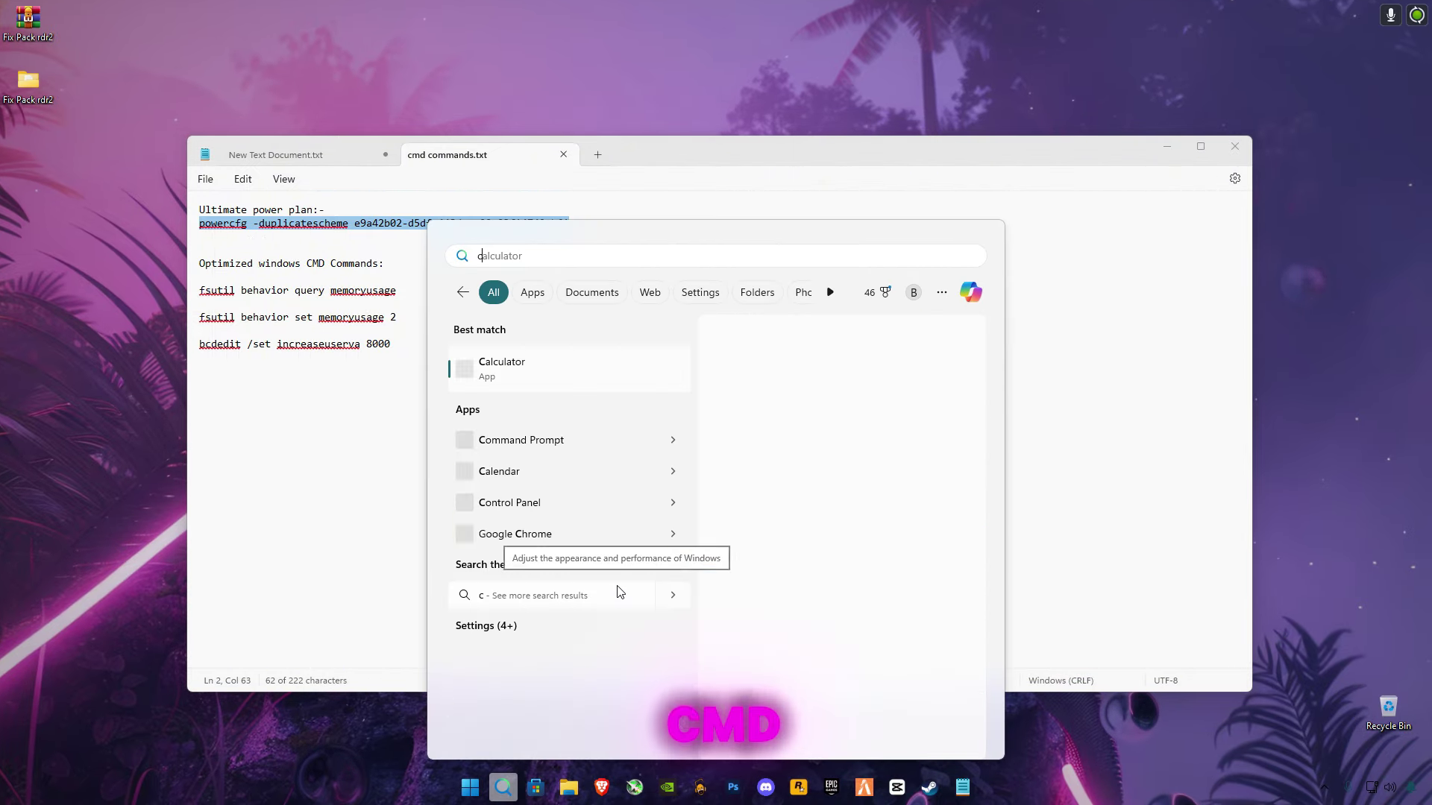
right_click(554, 370)
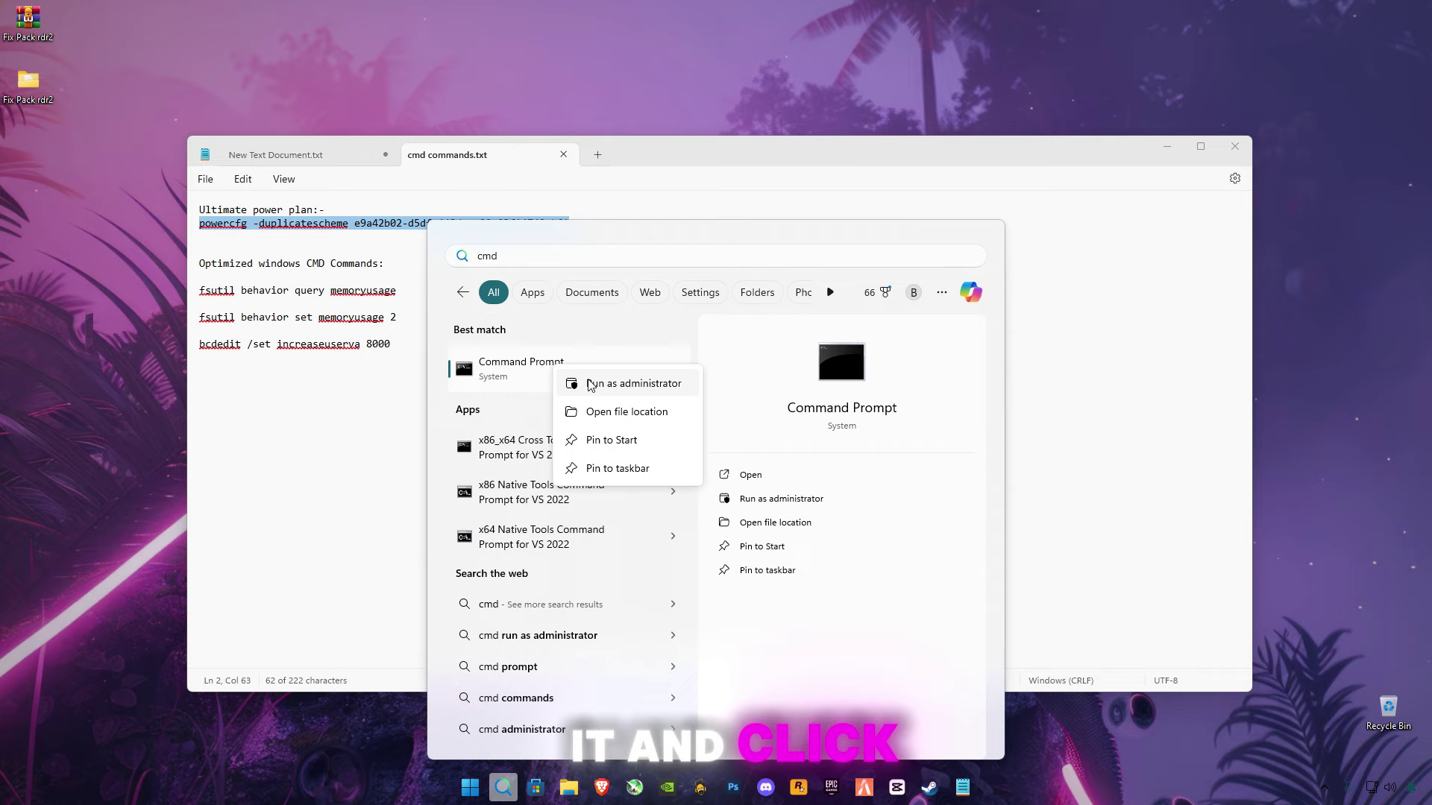
click(607, 394)
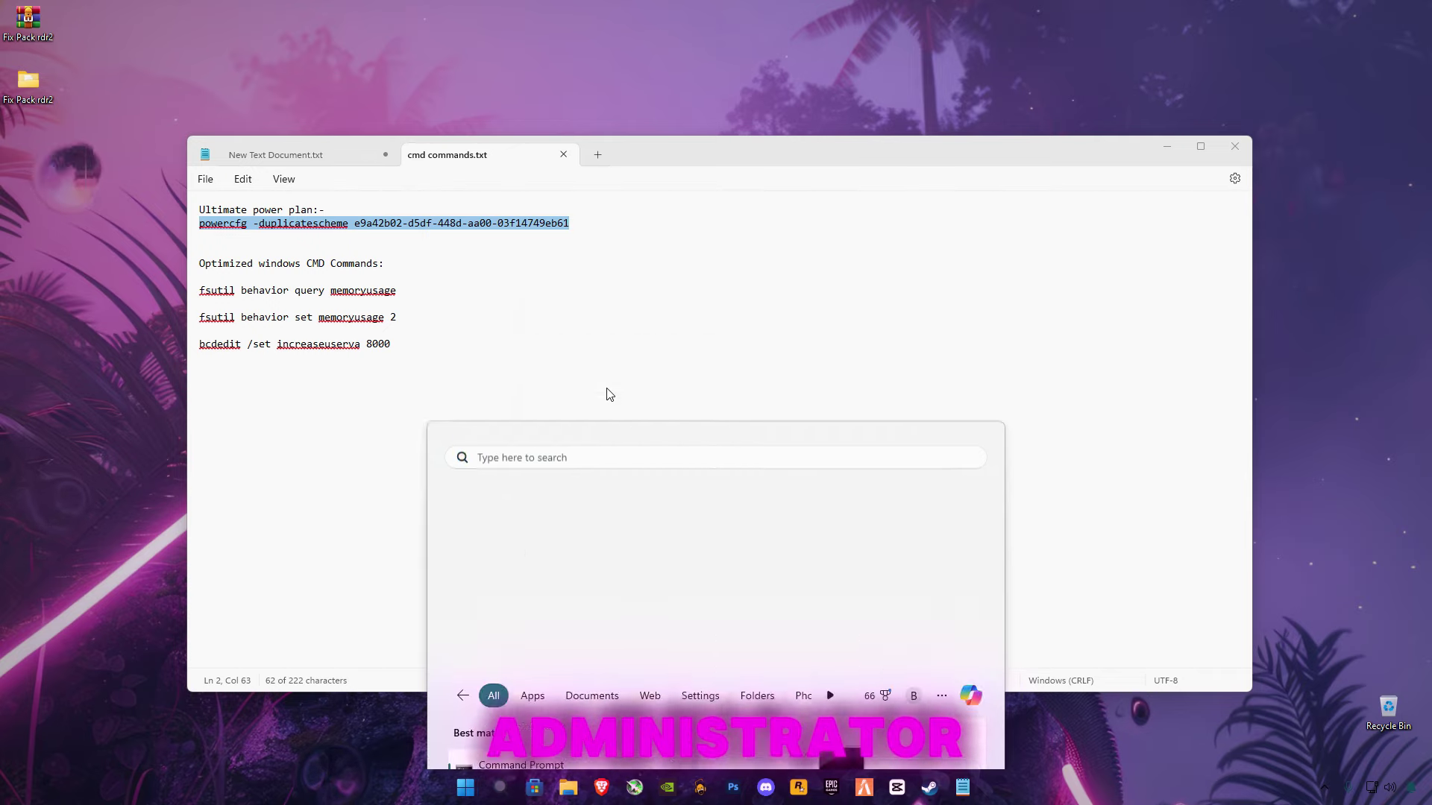
click(732, 510)
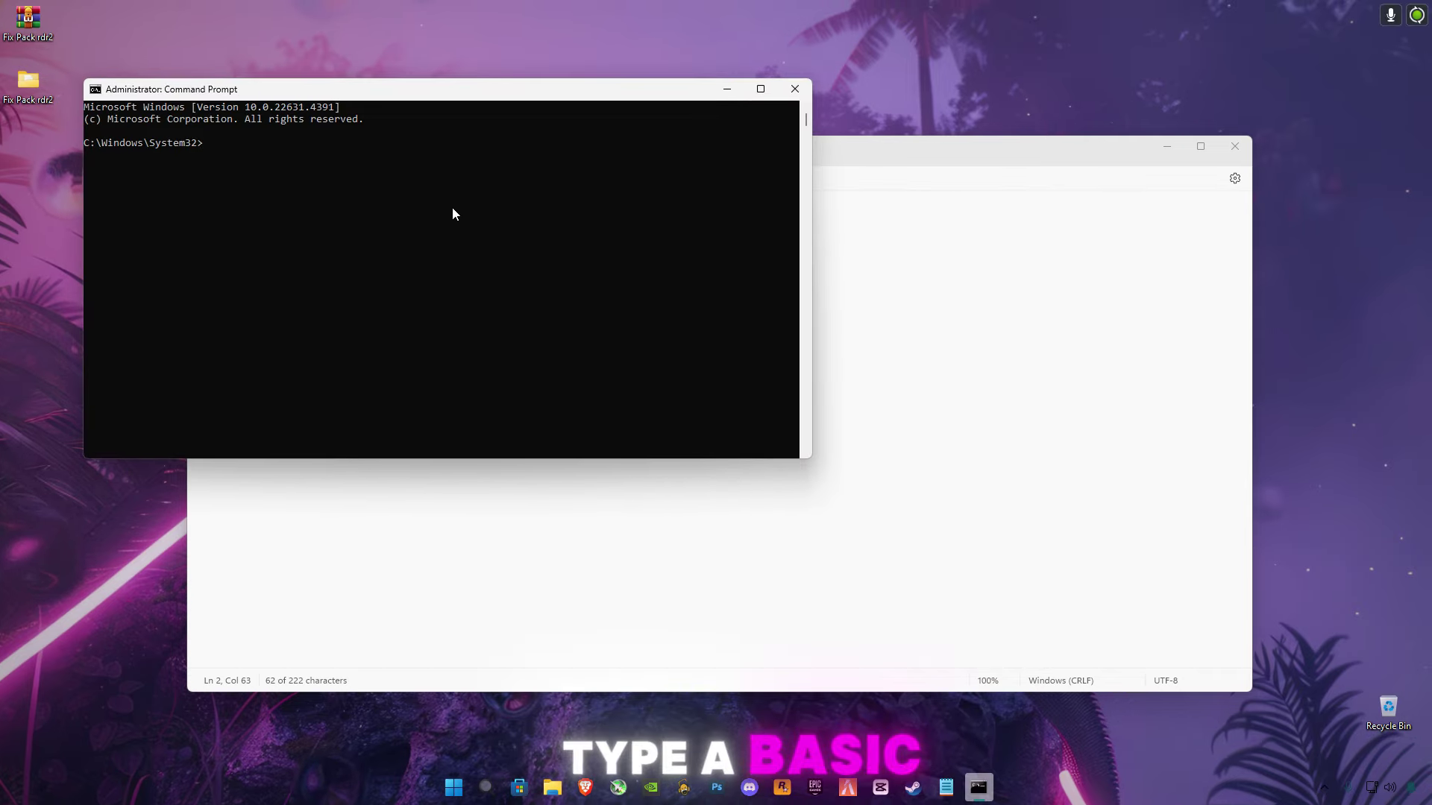
key(ctrl+v)
drag(418, 90, 851, 199)
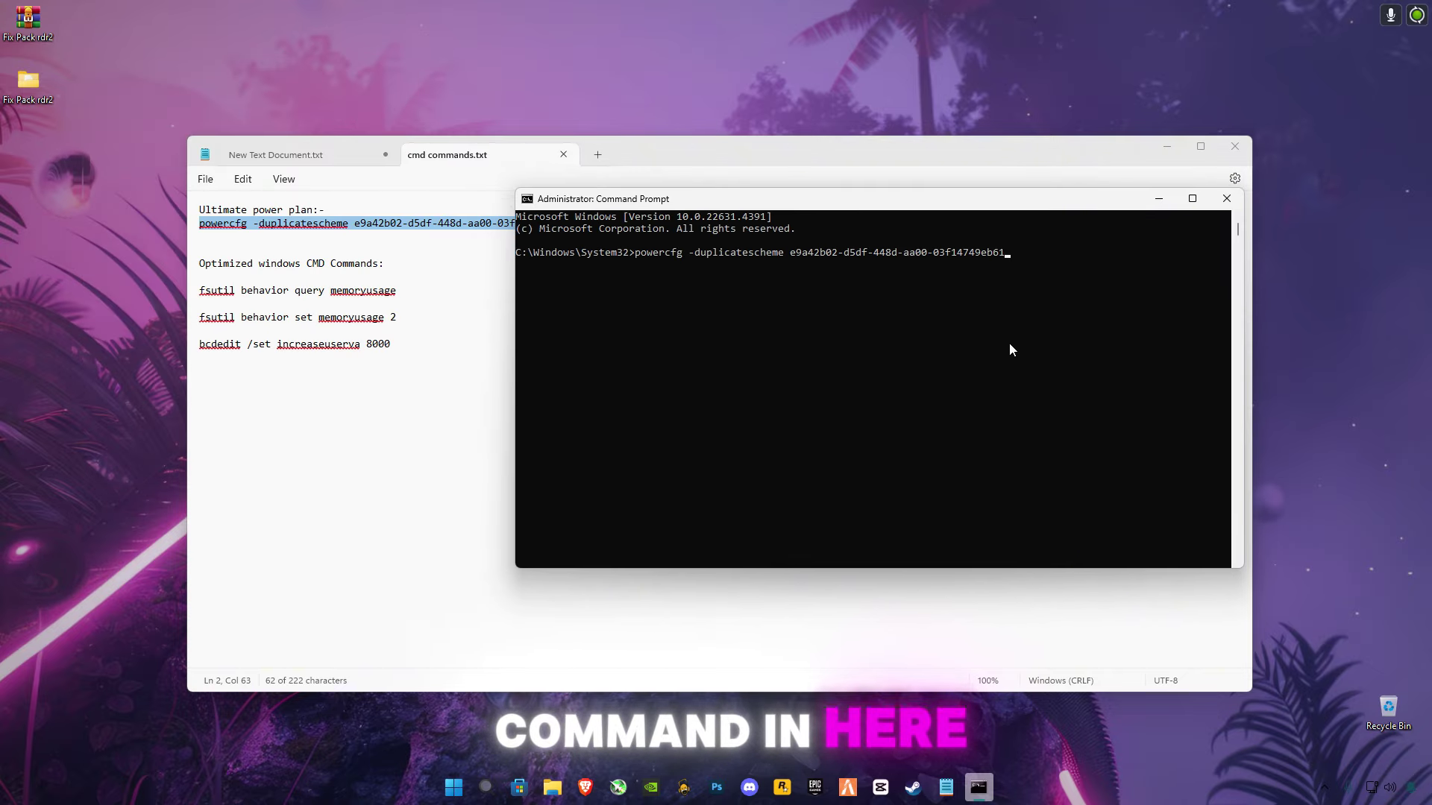
key(Return)
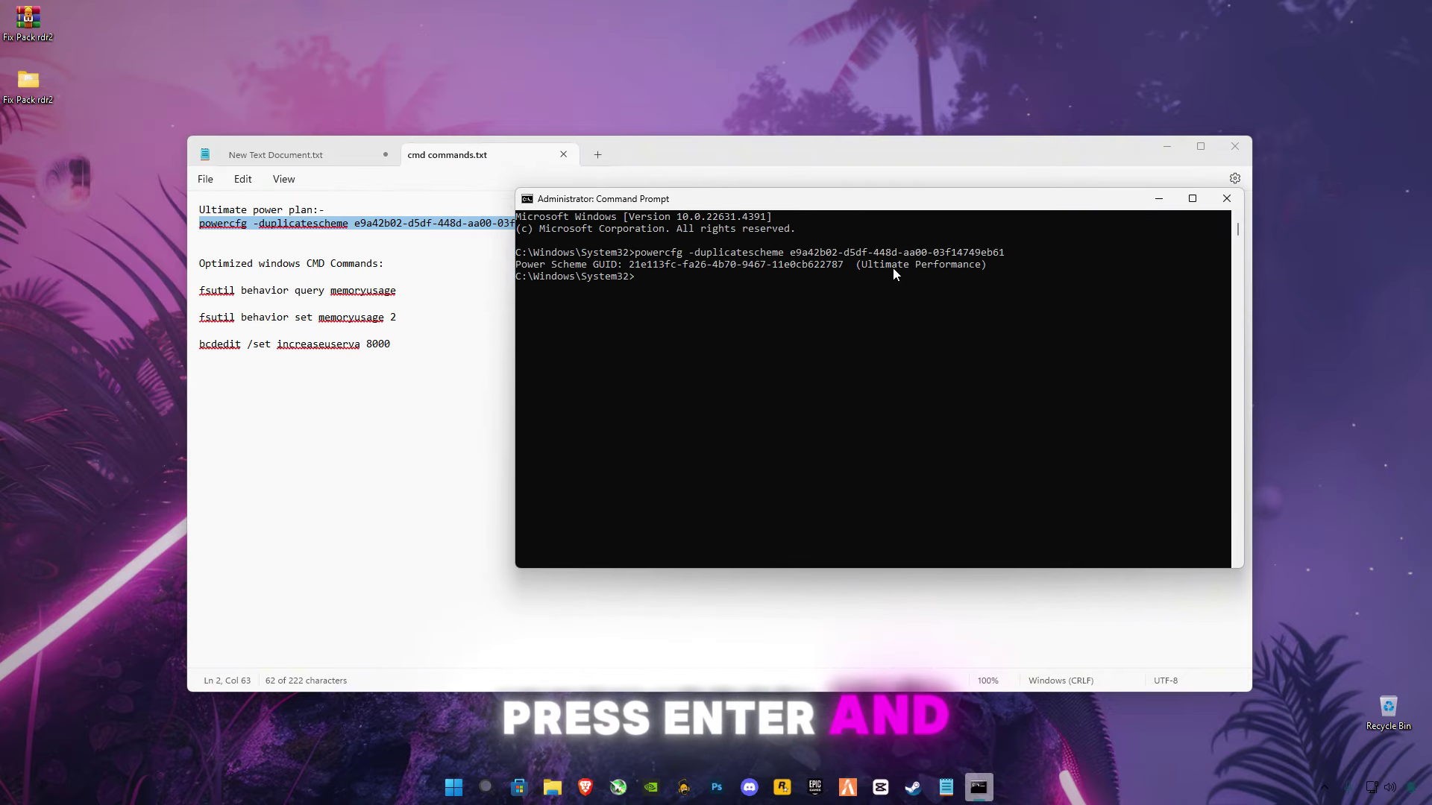
- Paste and run the fsutil memory-usage and bcdedit increaseuserva commands, then exit Command Prompt
click(336, 146)
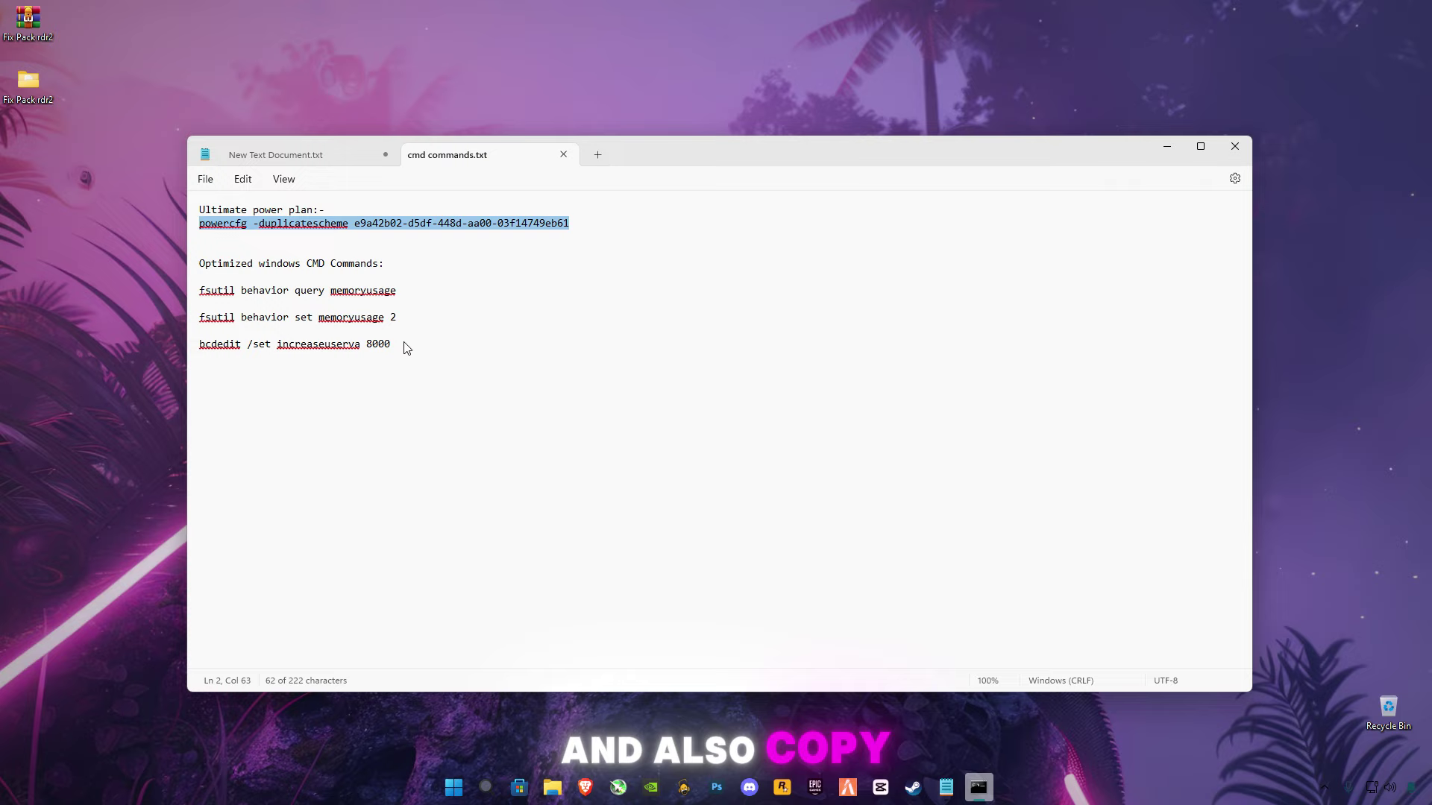
mouse_move(405, 348)
mouse_down()
mouse_move(201, 265)
mouse_move(204, 295)
mouse_up()
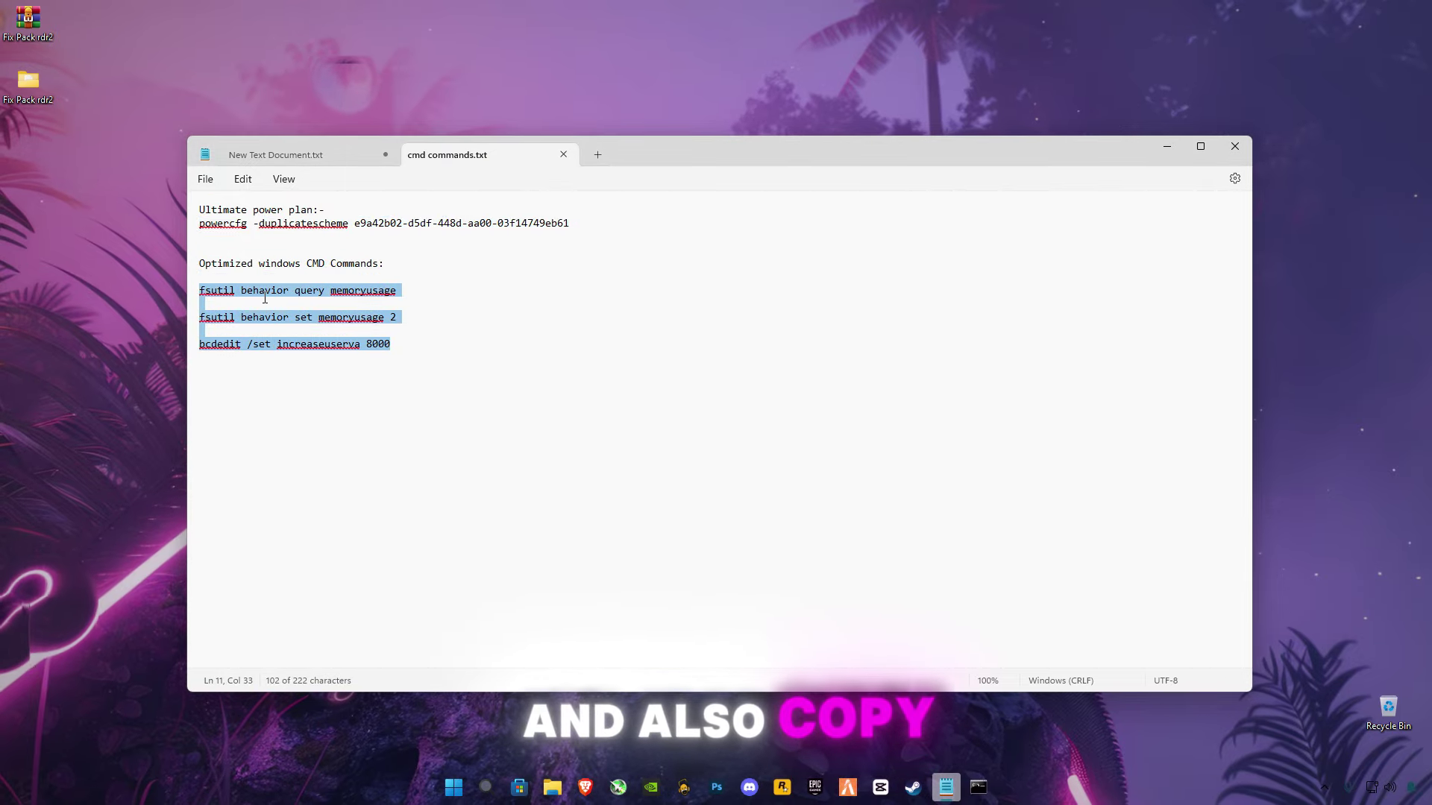
click(978, 786)
right_click(754, 413)
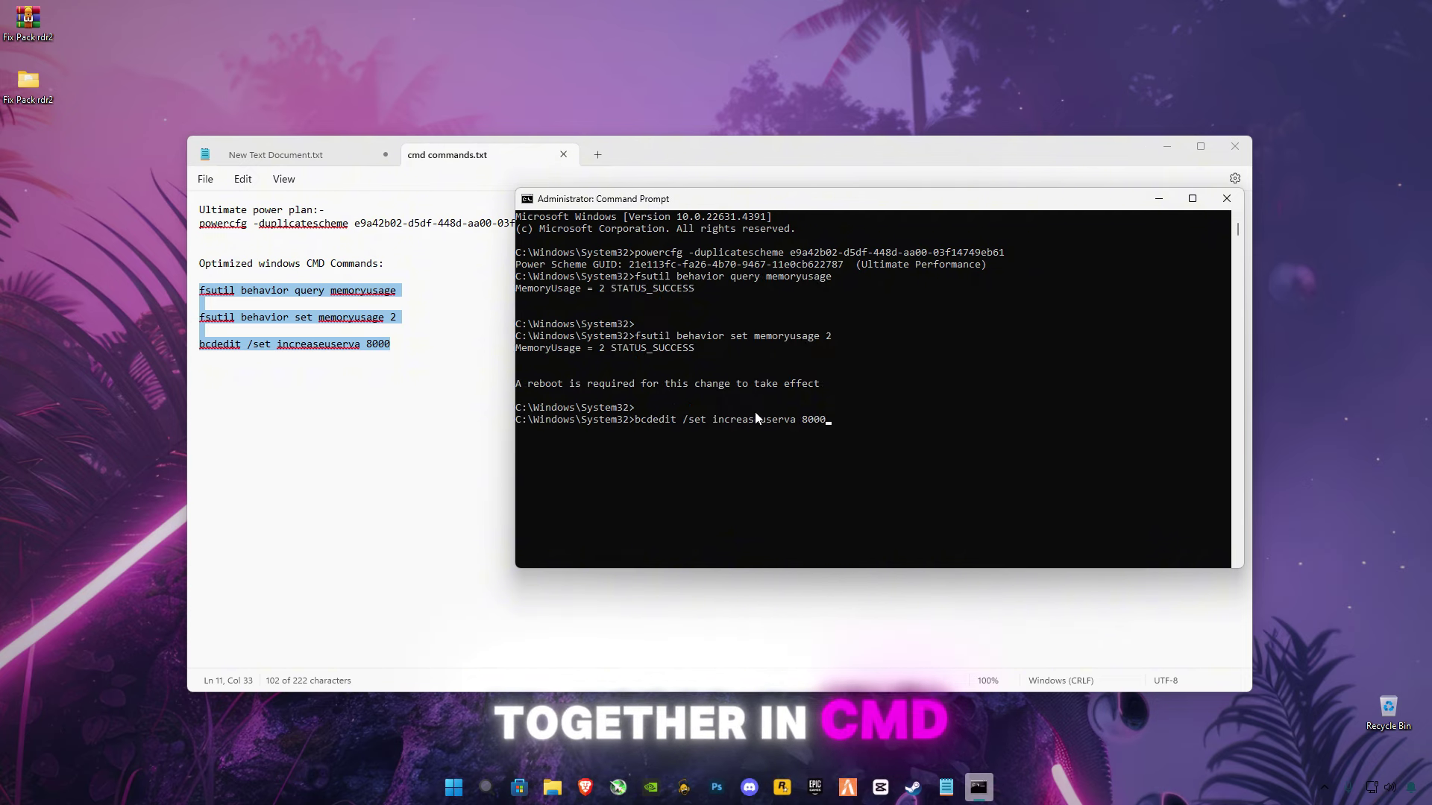
key(Return)
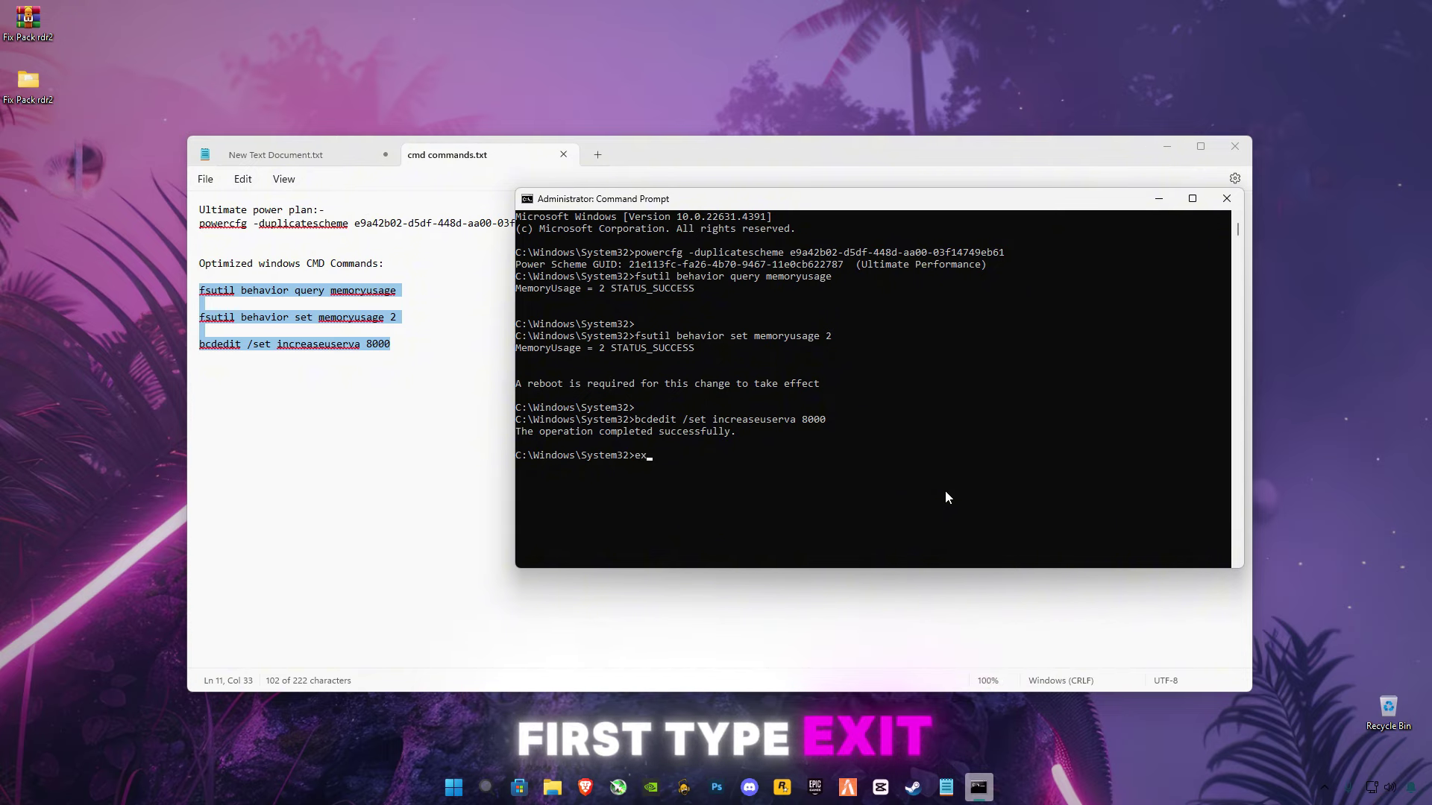
text(exit)
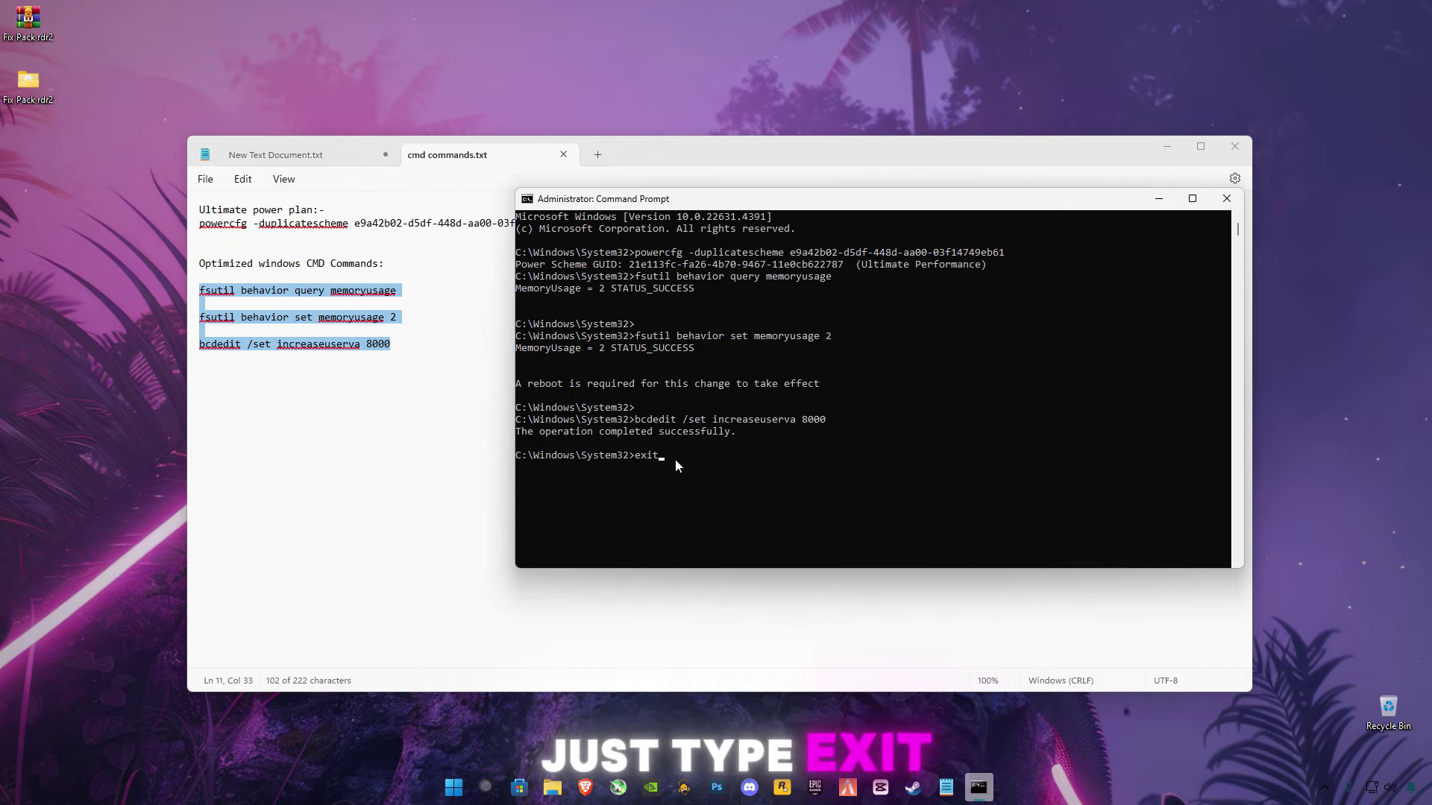
key(Return)
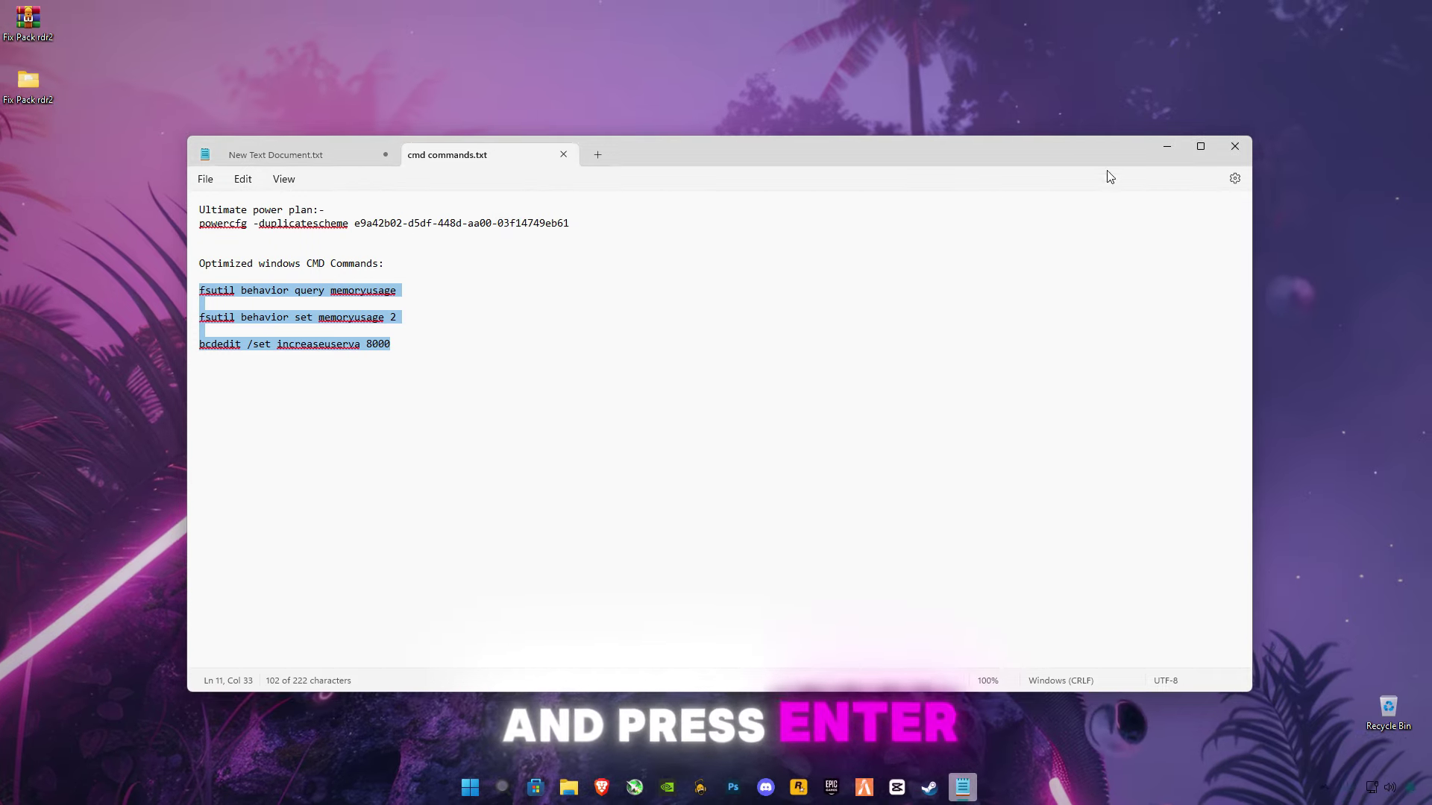
- Close Notepad and the Fix Pack rdr2 folder, then choose Restart from the Start menu
click(1234, 147)
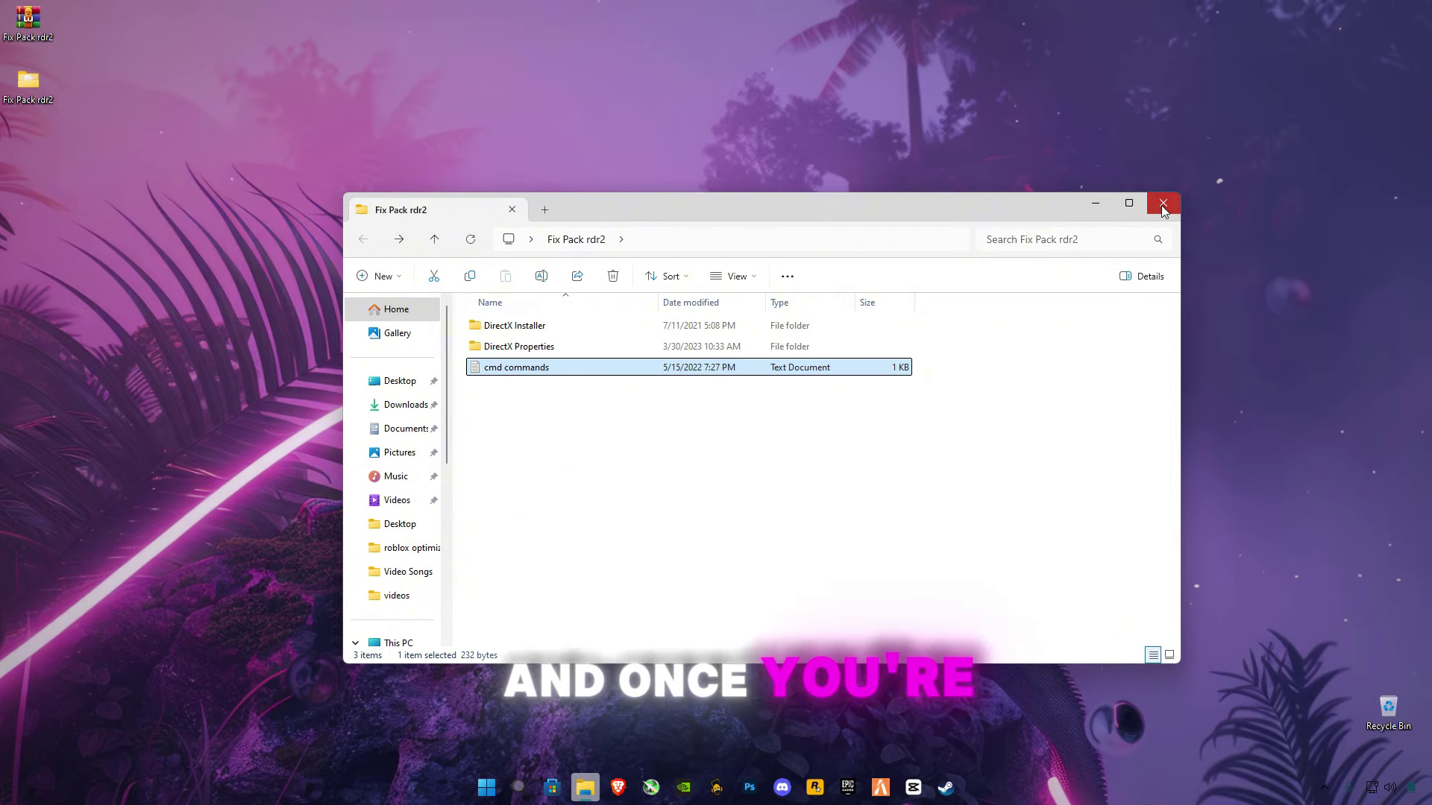
click(1161, 203)
click(486, 788)
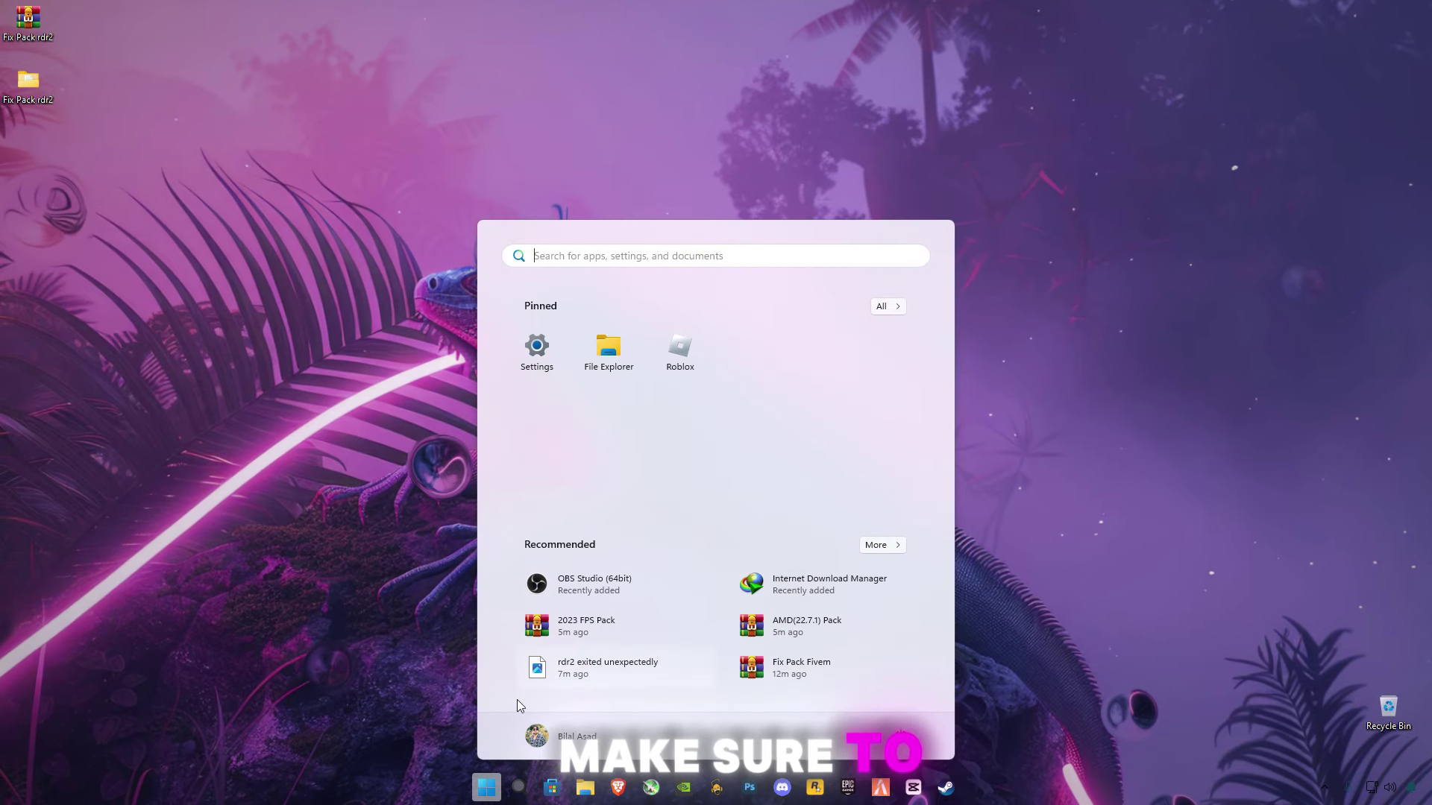
click(900, 738)
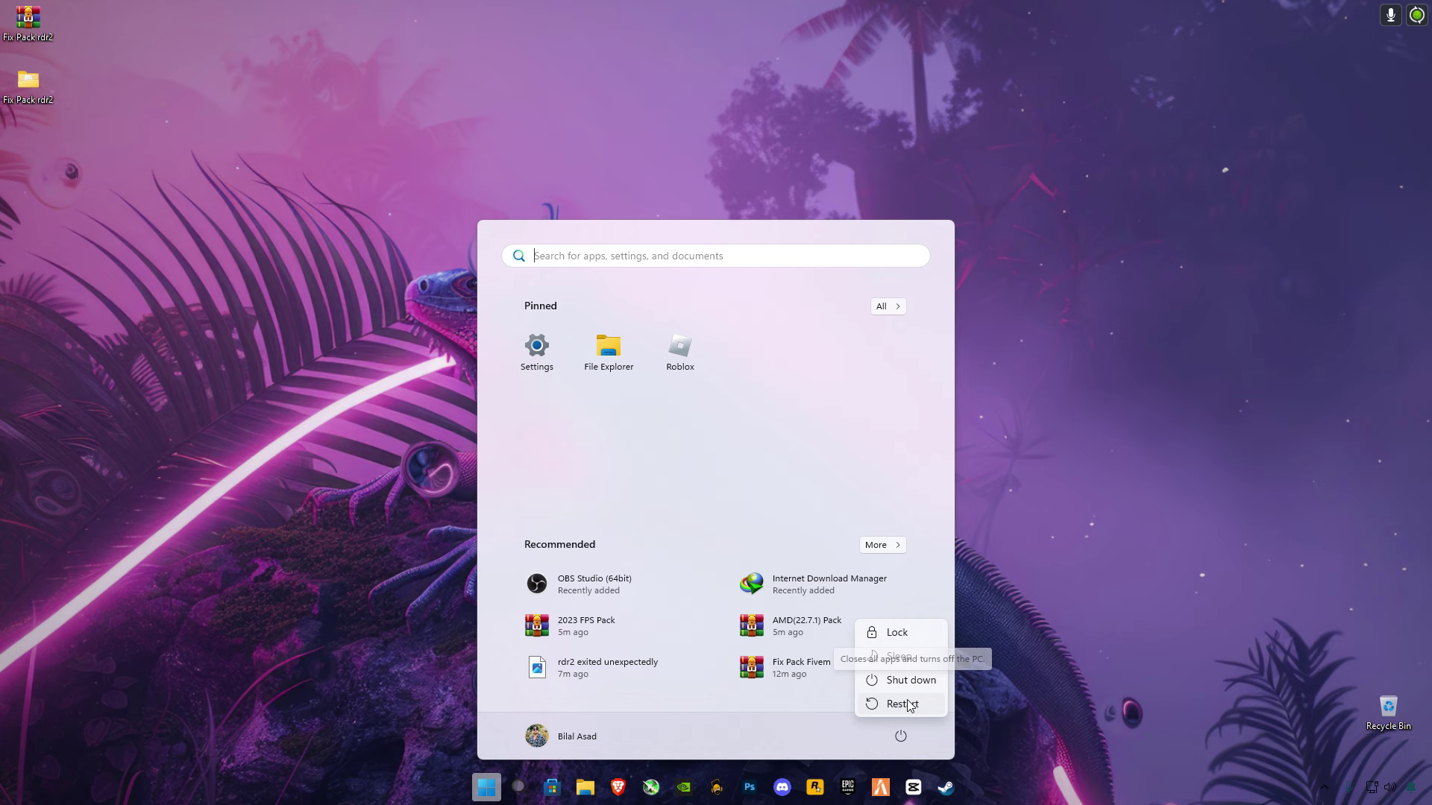
click(1324, 787)
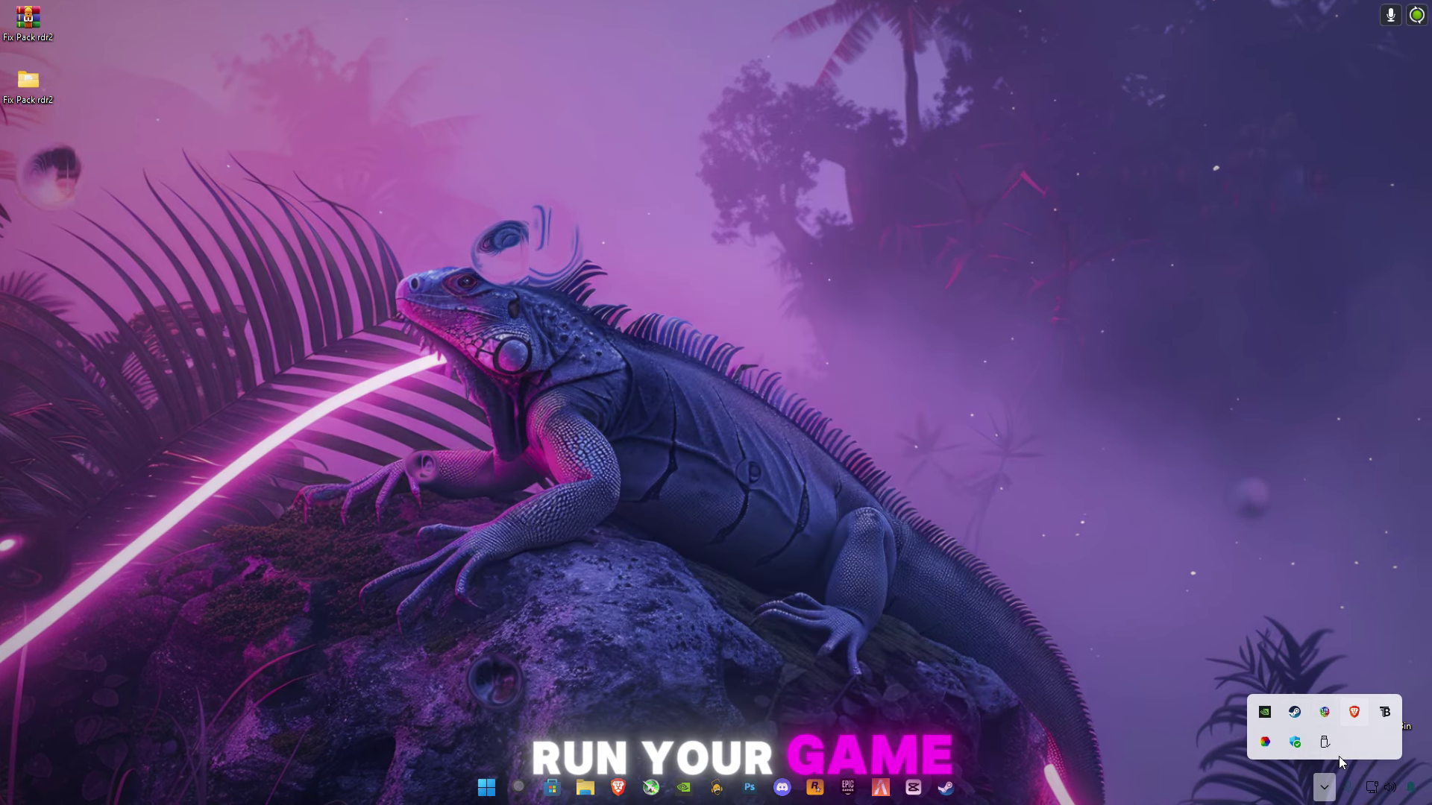
- Close the taskbar's hidden-icons flyout, leaving a bare desktop
click(1326, 790)
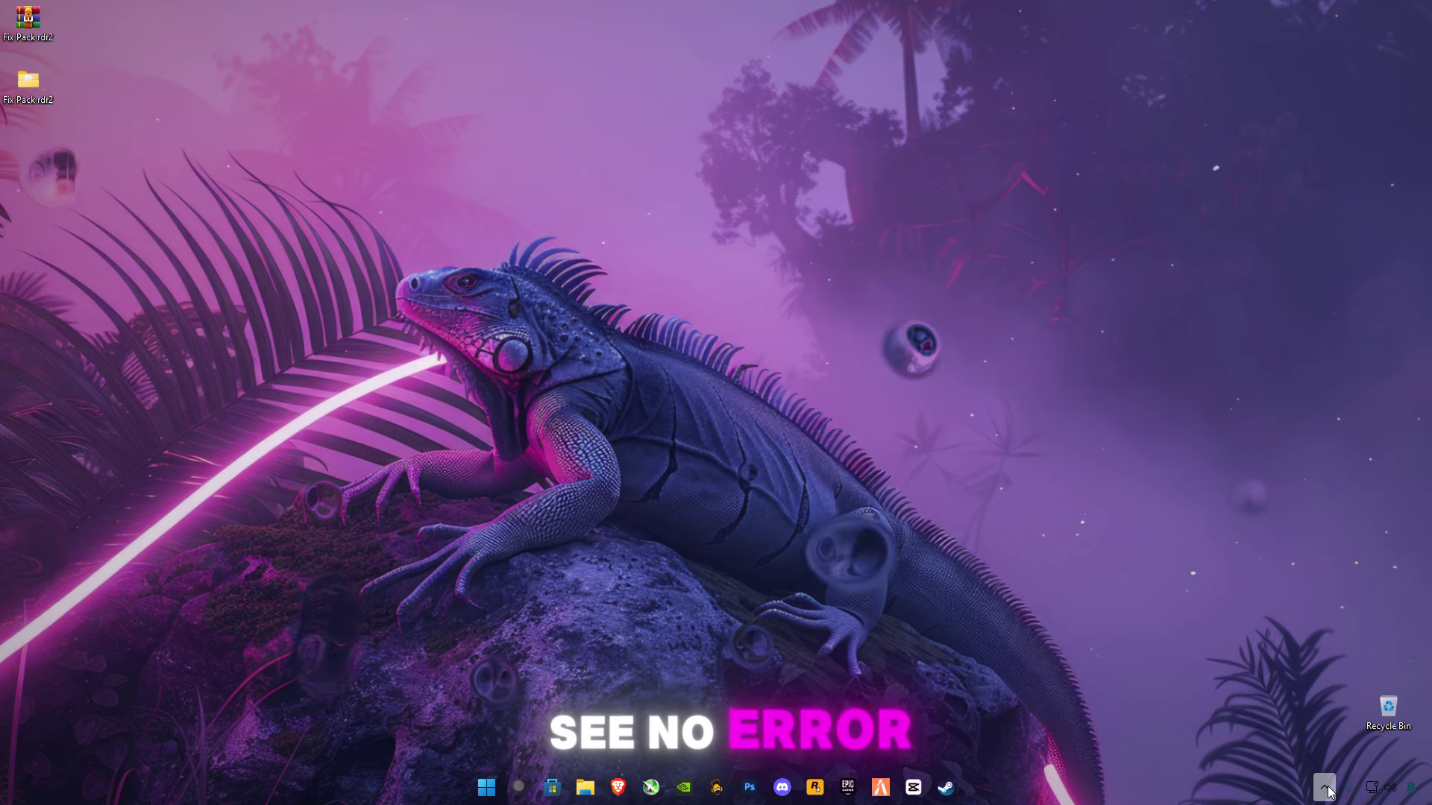